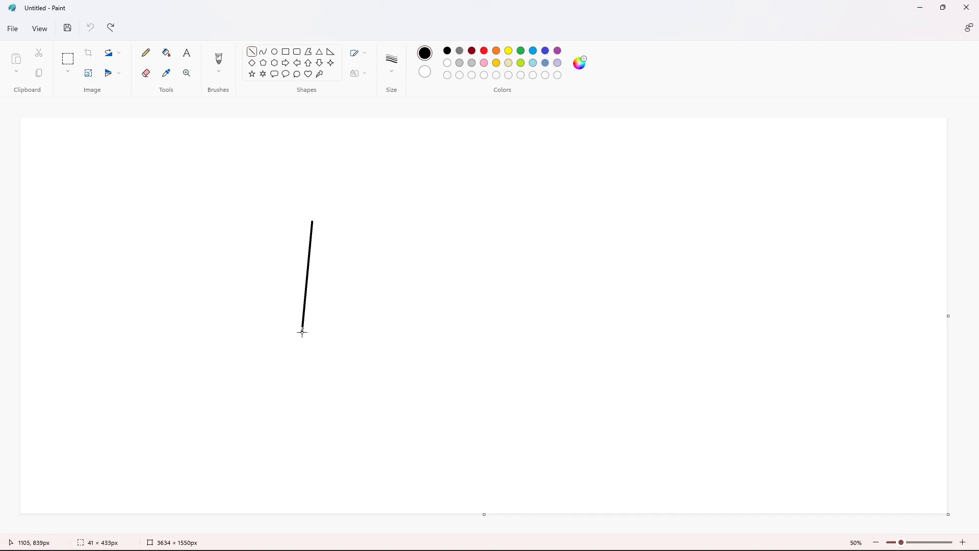
Step: Outline a slightly slanted block letter F with straight black lines and fill it black
mouse_move(315, 223)
mouse_down()
mouse_move(392, 225)
mouse_move(392, 258)
mouse_move(350, 257)
mouse_move(352, 339)
mouse_move(302, 334)
mouse_up()
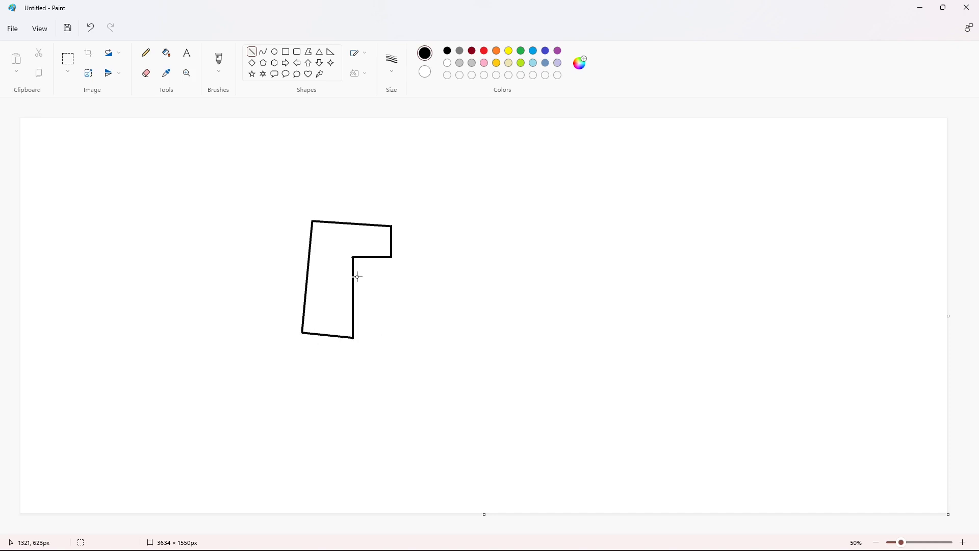
mouse_move(359, 278)
mouse_down()
mouse_move(384, 278)
mouse_move(388, 302)
mouse_move(354, 303)
mouse_up()
click(166, 52)
click(345, 228)
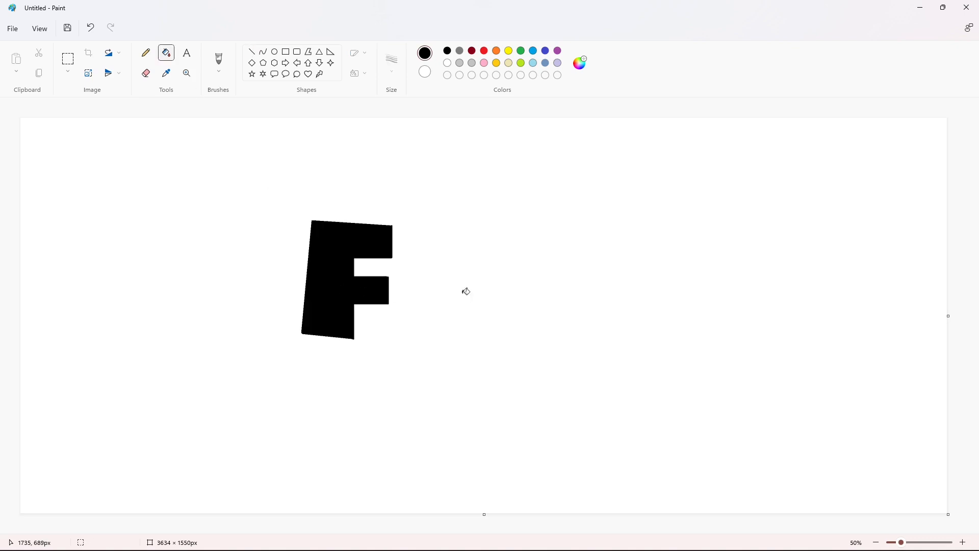
Step: Draw a black ellipse outline about 433 px tall beside the F for the letter O, slightly wider than tall
click(275, 51)
drag(414, 236, 506, 335)
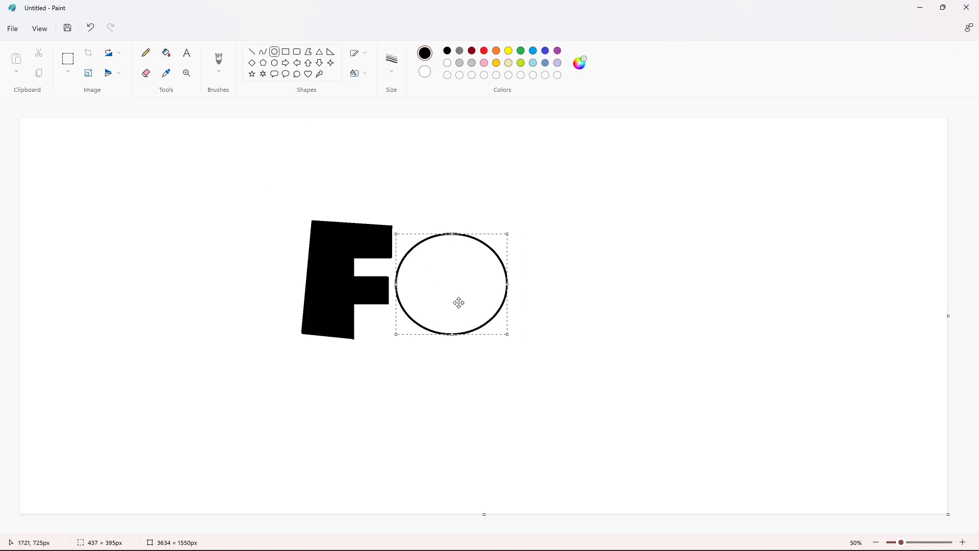
drag(447, 235, 447, 229)
drag(450, 336, 451, 339)
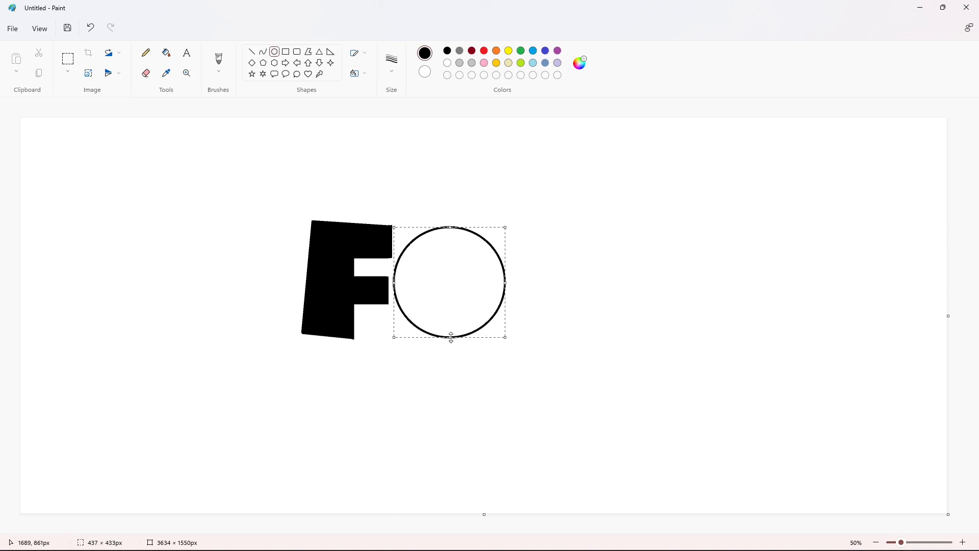
drag(505, 284, 515, 284)
key(Left)
key(Left)
click(620, 298)
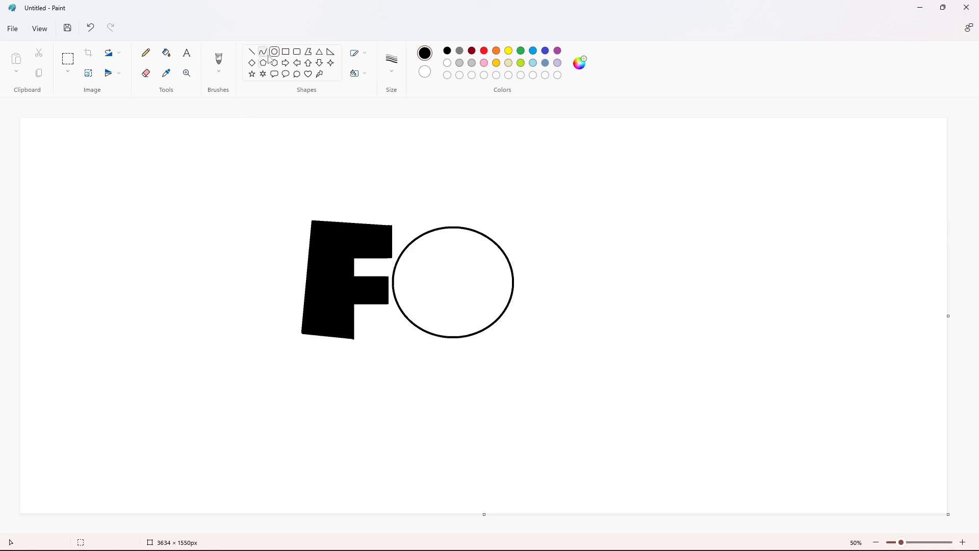
Step: Draw a circle about 83 × 81 px inside the upper part of the O and place a copy straight below it
drag(445, 250, 461, 268)
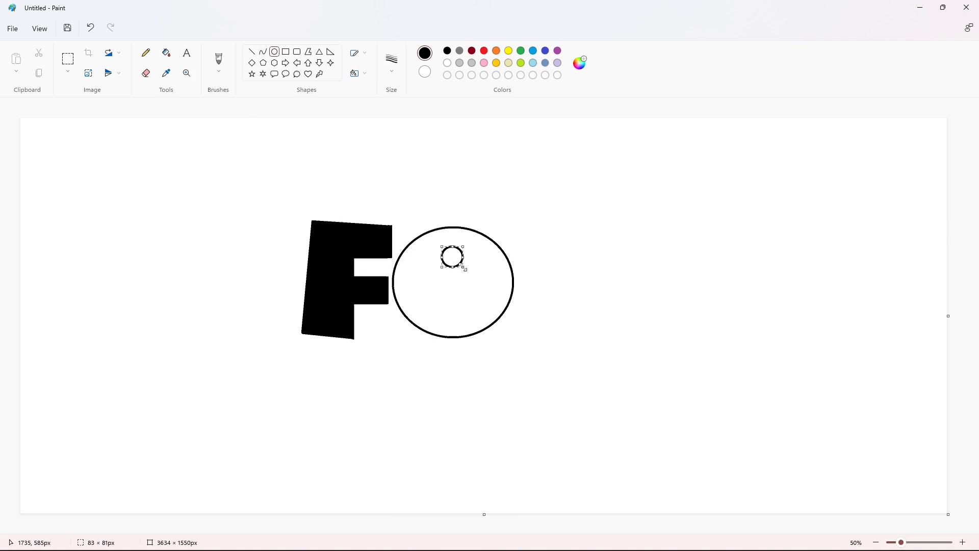
click(941, 512)
click(962, 542)
drag(464, 529, 649, 523)
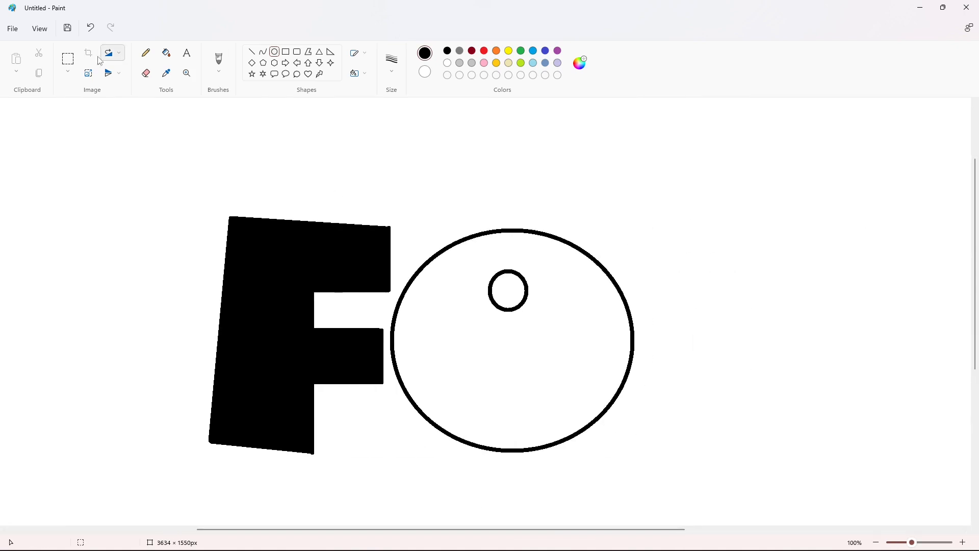
click(68, 59)
drag(476, 261, 567, 345)
key(ctrl+c)
key(ctrl+v)
drag(109, 151, 565, 382)
Step: Connect the outer edges of the two small circles with two vertical lines about 186 px long, forming a pill shape
click(252, 52)
drag(490, 289, 491, 381)
drag(520, 294, 520, 382)
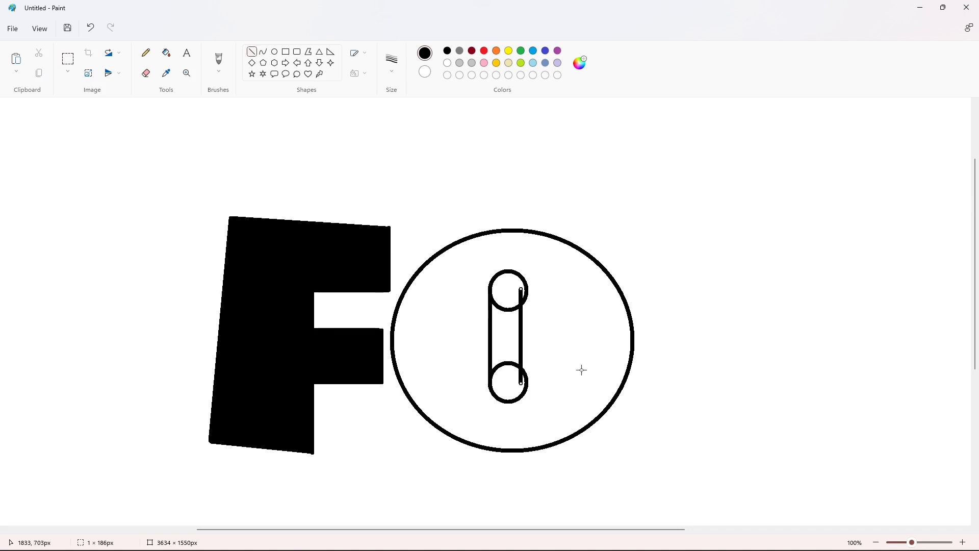
key(Right)
key(Right)
key(Right)
key(Right)
key(Right)
key(Right)
key(Right)
key(Right)
key(Right)
key(Right)
key(Right)
key(Right)
click(582, 370)
Step: Fill all three sections of the pill shape inside the O with black
click(166, 53)
click(508, 383)
click(508, 336)
click(509, 291)
Step: Copy the black pill shape and place the copy in the empty area to the right of the O
click(68, 59)
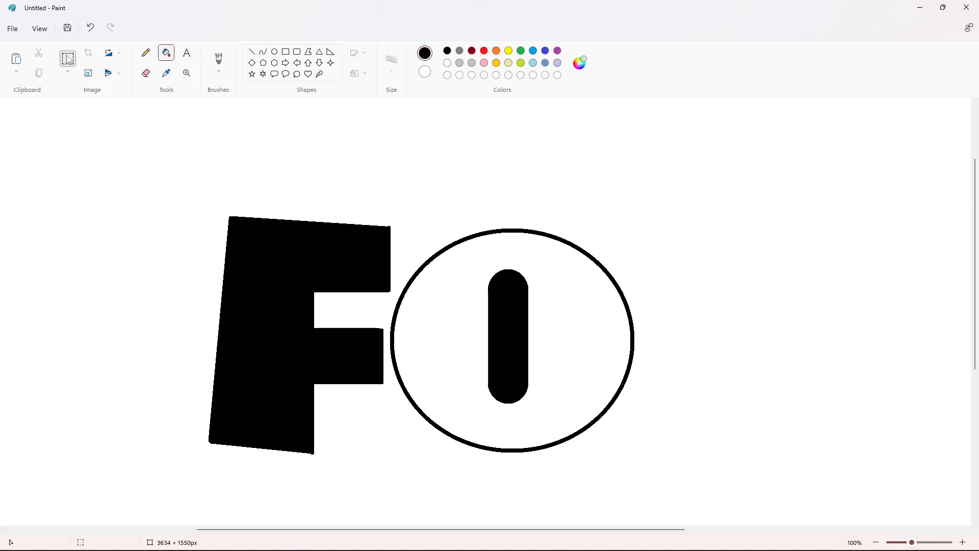
drag(461, 267, 555, 415)
key(ctrl+c)
key(ctrl+v)
drag(65, 191, 798, 331)
click(454, 119)
Step: Fill the O's ellipse solid black and recolour the copied pill shape red
click(166, 52)
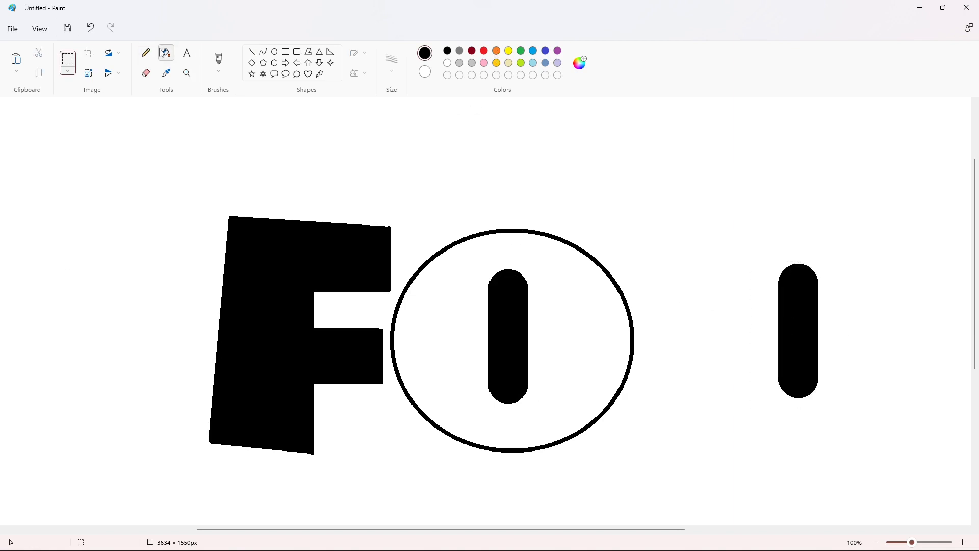
click(446, 271)
click(484, 51)
click(797, 323)
drag(656, 154, 927, 507)
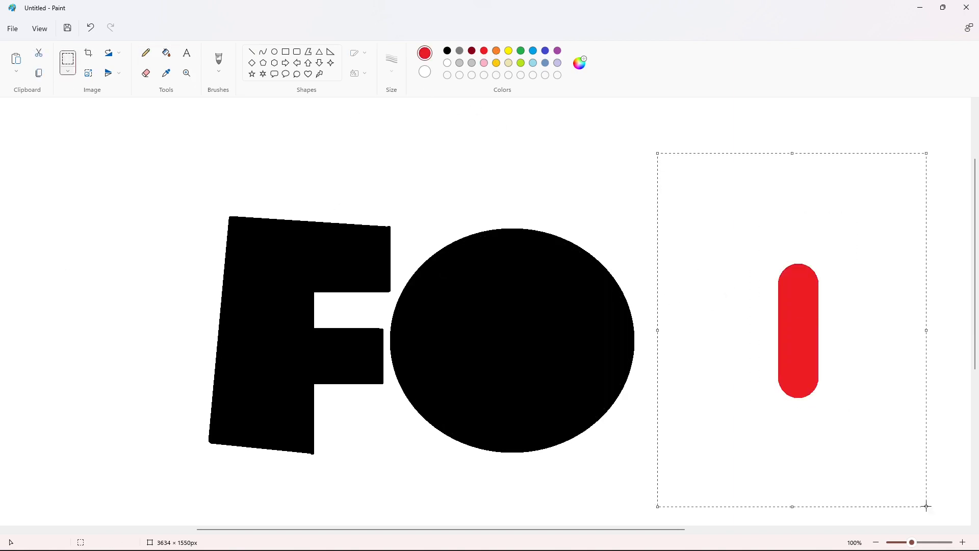
key(ctrl+c)
key(ctrl+v)
drag(172, 301, 522, 346)
key(Delete)
Step: Cut a white strip across the lower half of the red pill with two horizontal white lines and a white fill between them
click(251, 51)
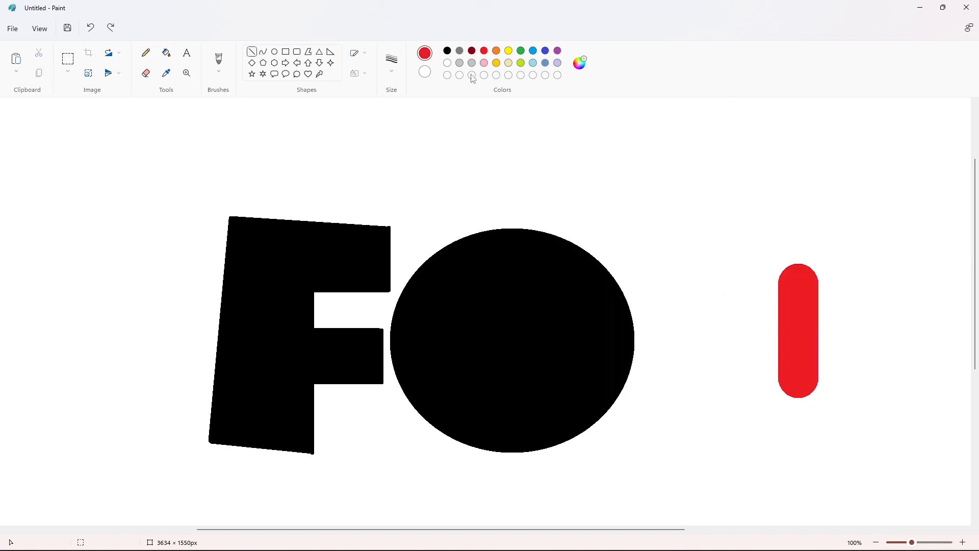
click(447, 62)
mouse_move(767, 337)
mouse_down()
mouse_move(822, 337)
mouse_move(830, 353)
mouse_up()
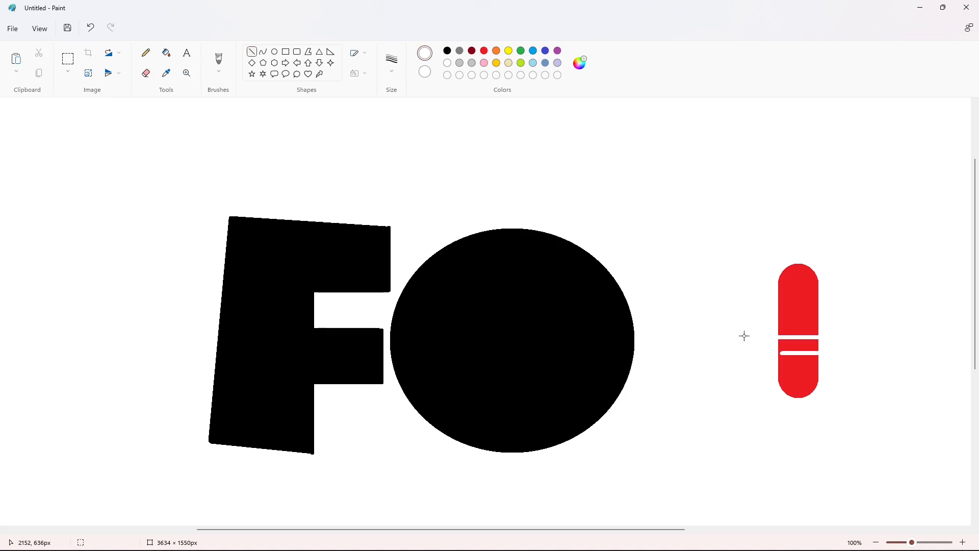
drag(771, 352, 812, 352)
click(168, 53)
click(799, 346)
Step: Shorten the red pill by copying its lower end, filling the original end white, and placing the copy against the upper part
click(69, 58)
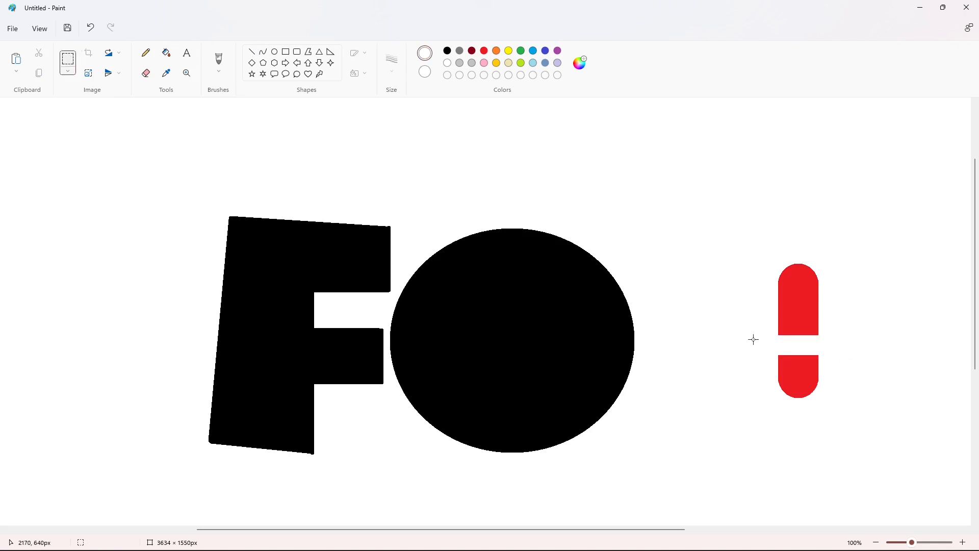
drag(754, 339, 864, 430)
key(ctrl+c)
click(167, 53)
click(802, 357)
key(ctrl+v)
drag(67, 150, 801, 339)
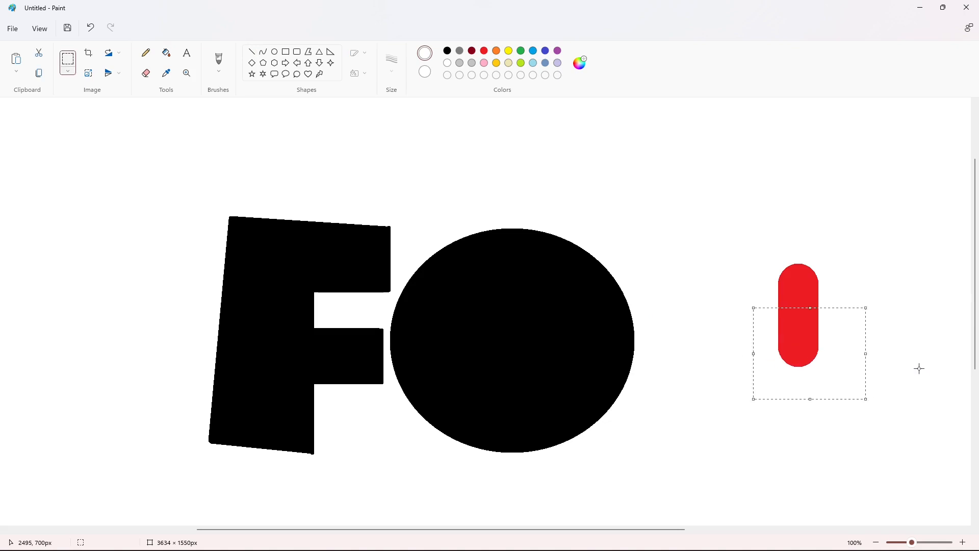
click(918, 362)
Step: Copy the shortened red pill and place the copy in the centre of the black O
drag(741, 223, 889, 452)
key(ctrl+c)
key(ctrl+v)
mouse_move(62, 191)
mouse_down()
mouse_move(520, 356)
mouse_move(504, 338)
mouse_move(506, 277)
mouse_move(513, 339)
mouse_up()
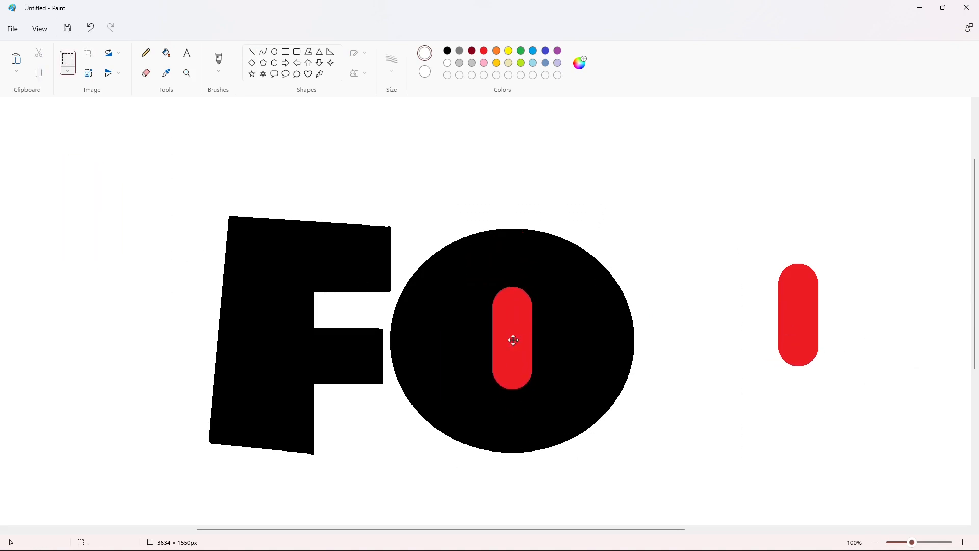
Step: Fill the red pill inside the O and the spare red pill with white
click(166, 52)
click(512, 337)
click(799, 315)
Step: Outline the X's first tapered diagonal to the right of the O with black lines, wide at the top and narrow at the bottom
drag(536, 529, 586, 530)
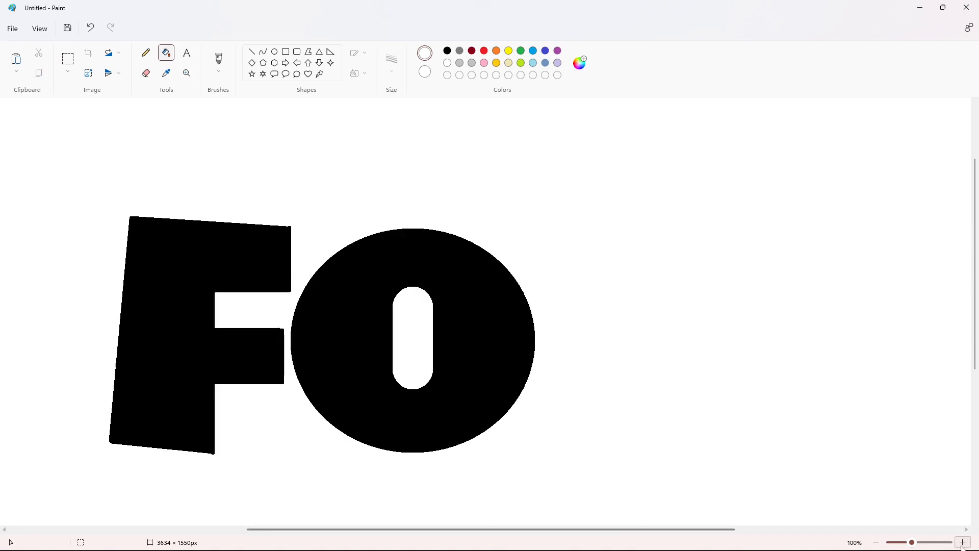
click(877, 542)
click(252, 51)
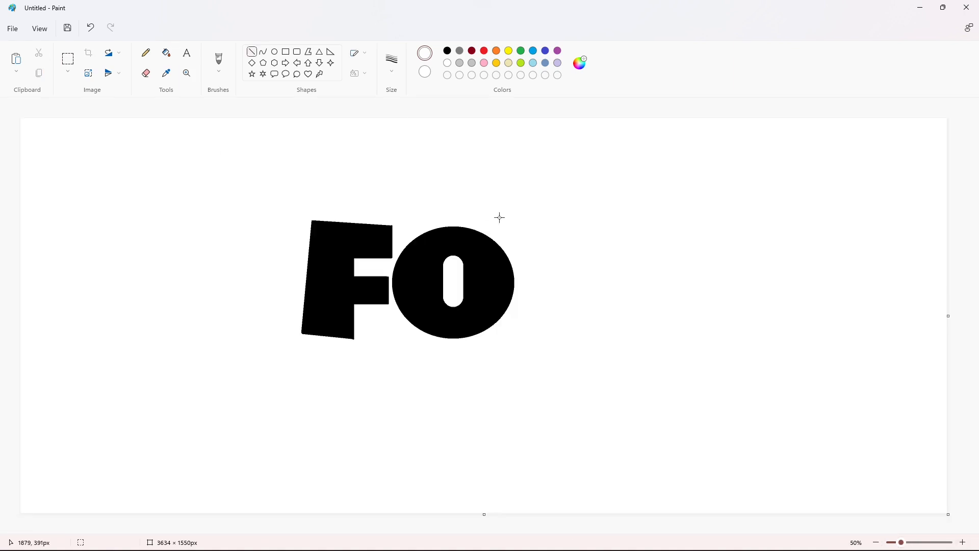
mouse_move(481, 194)
mouse_down()
mouse_move(584, 361)
mouse_move(473, 195)
mouse_move(531, 170)
mouse_move(592, 362)
mouse_up()
click(618, 345)
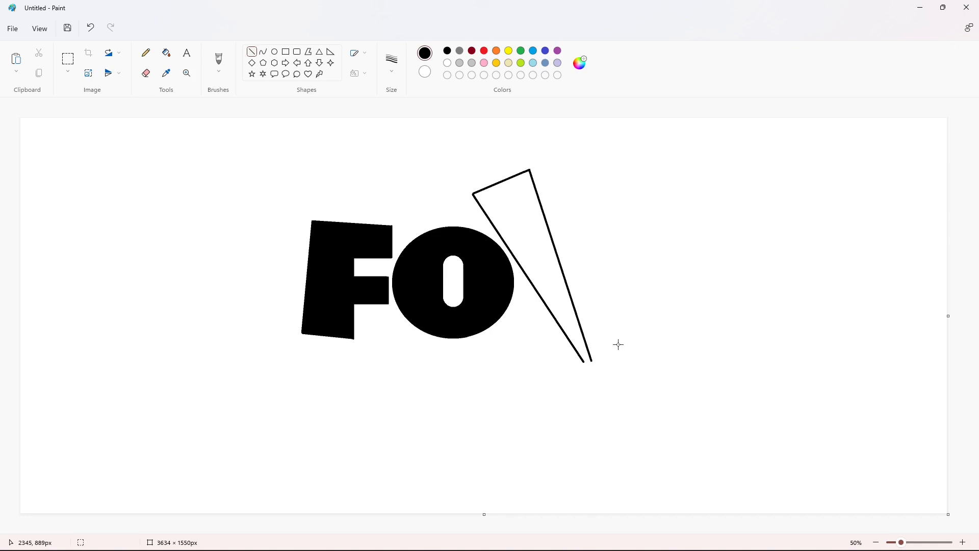
Step: Outline the X's second tapered diagonal across the first one and close the narrow lower ends of both strokes
key(ctrl+z)
drag(612, 165, 483, 378)
click(606, 190)
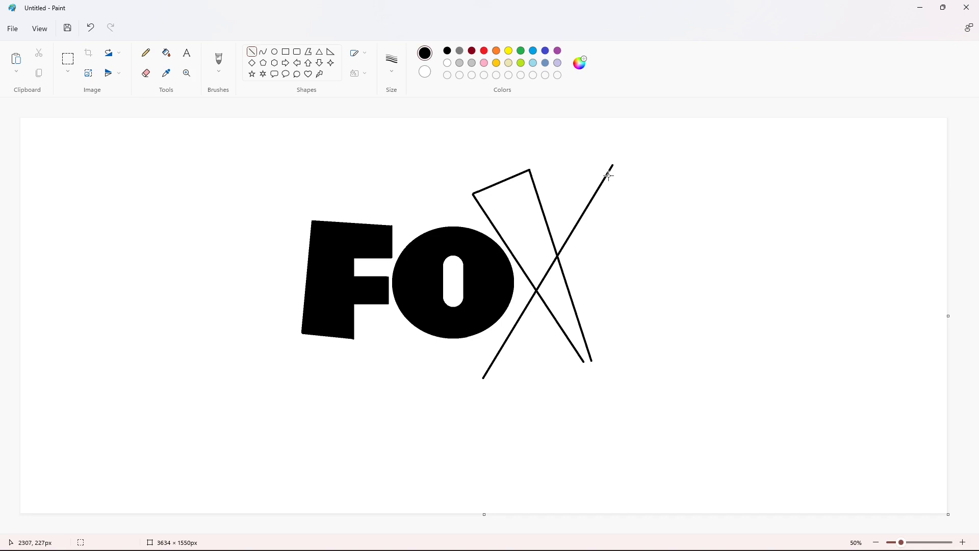
drag(613, 164, 495, 380)
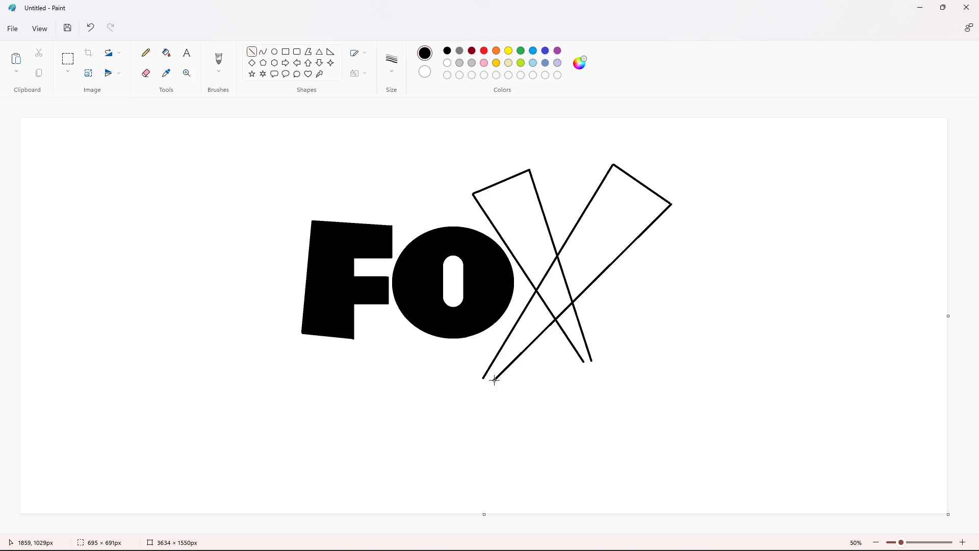
key(ctrl+z)
key(e)
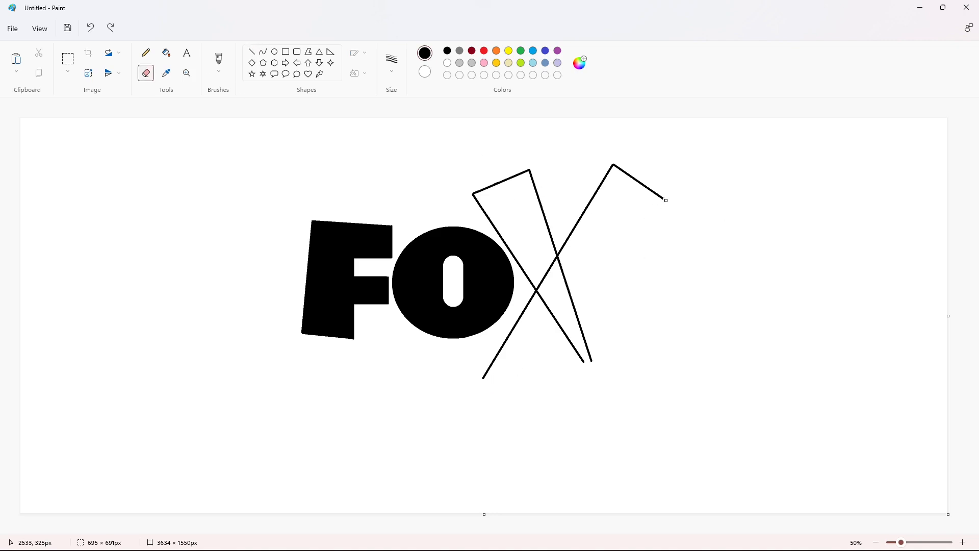
click(253, 52)
mouse_move(663, 199)
mouse_down()
mouse_move(520, 344)
mouse_move(499, 391)
mouse_up()
drag(583, 362, 596, 360)
Step: Fill every section of the X's outline with black
click(166, 52)
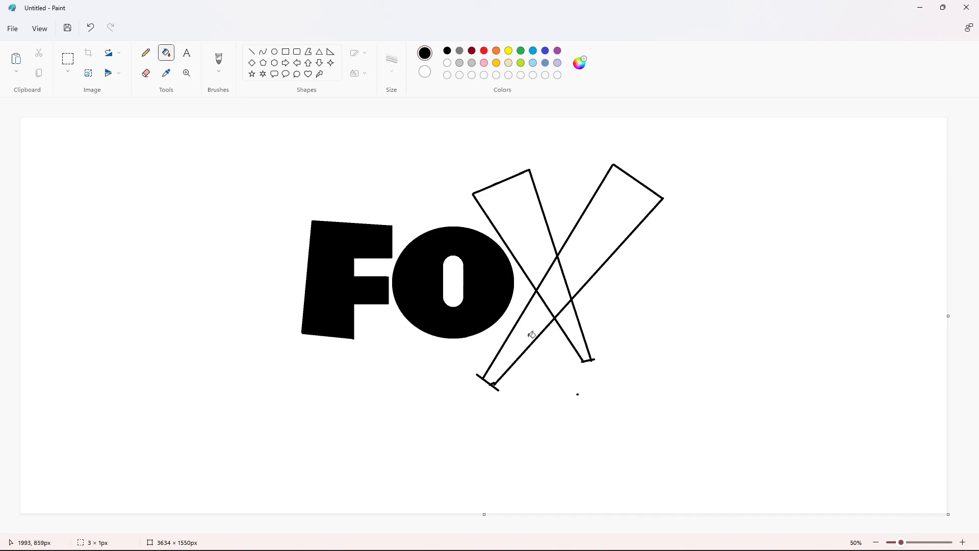
click(530, 332)
click(551, 292)
click(526, 230)
click(595, 234)
click(572, 324)
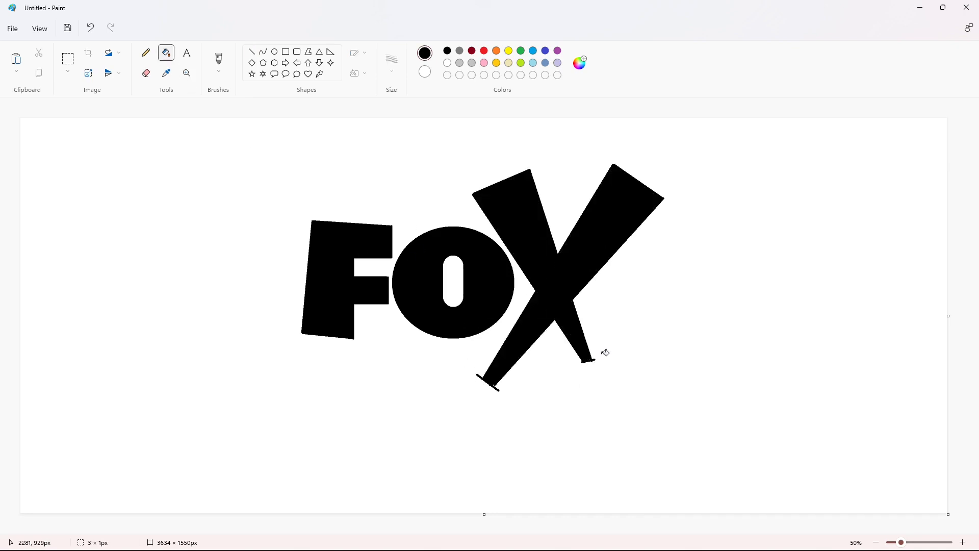
Step: Outline the K's stem below the F with straight black lines and an inward-curved right edge
click(252, 52)
mouse_move(291, 358)
mouse_down()
mouse_move(310, 444)
mouse_move(305, 459)
mouse_up()
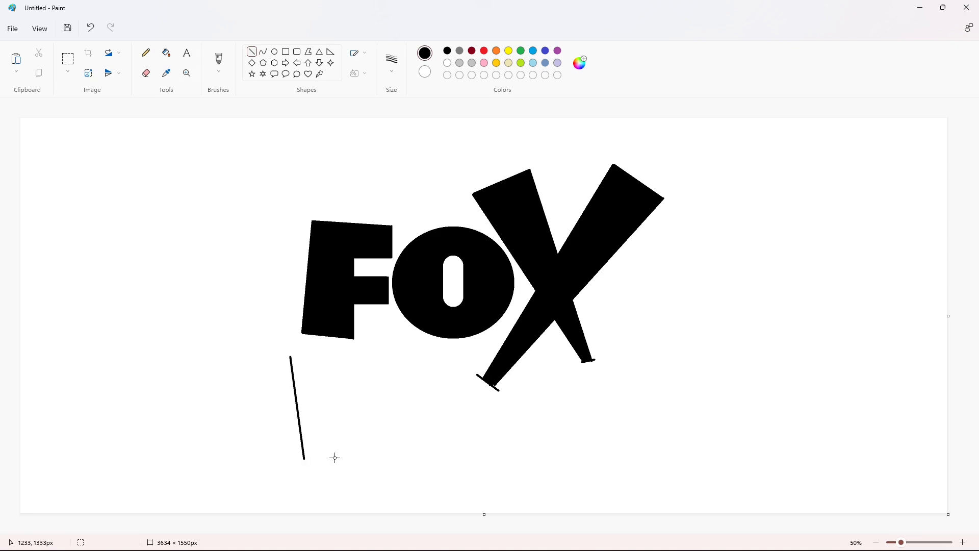
drag(291, 360, 337, 347)
drag(305, 459, 345, 452)
click(264, 52)
drag(338, 348, 345, 451)
drag(341, 380, 335, 418)
Step: Outline the K's curved upper arm and lower leg, and fill the whole letter black
click(251, 51)
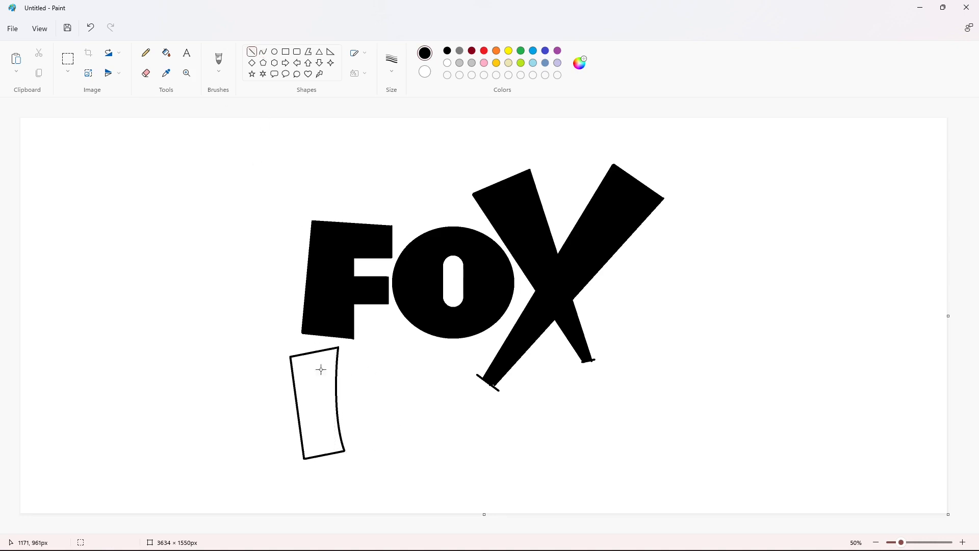
drag(369, 343, 332, 393)
mouse_move(369, 343)
mouse_down()
mouse_move(393, 360)
mouse_move(359, 404)
mouse_move(369, 381)
mouse_move(402, 433)
mouse_move(378, 422)
mouse_move(389, 450)
mouse_move(336, 420)
mouse_move(472, 458)
mouse_up()
click(263, 52)
click(418, 420)
click(252, 52)
click(263, 52)
click(166, 53)
click(357, 415)
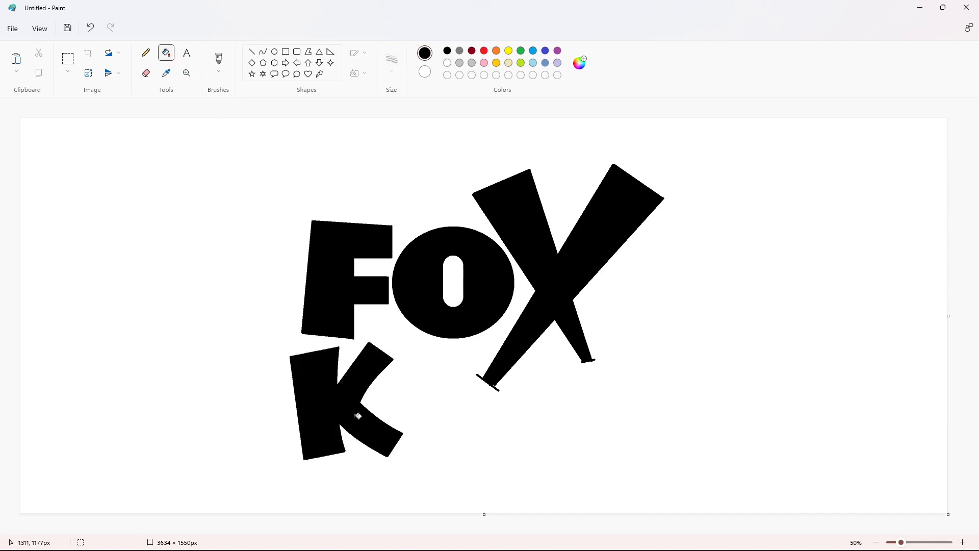
Step: Outline a letter I beside the K with slanted ends and curved sides, and fill it black
click(252, 52)
mouse_move(406, 359)
mouse_down()
mouse_move(448, 347)
mouse_move(413, 406)
mouse_move(413, 450)
mouse_move(403, 379)
mouse_move(404, 419)
mouse_move(430, 446)
mouse_move(447, 446)
mouse_up()
click(263, 51)
click(252, 52)
click(264, 52)
drag(447, 346, 447, 445)
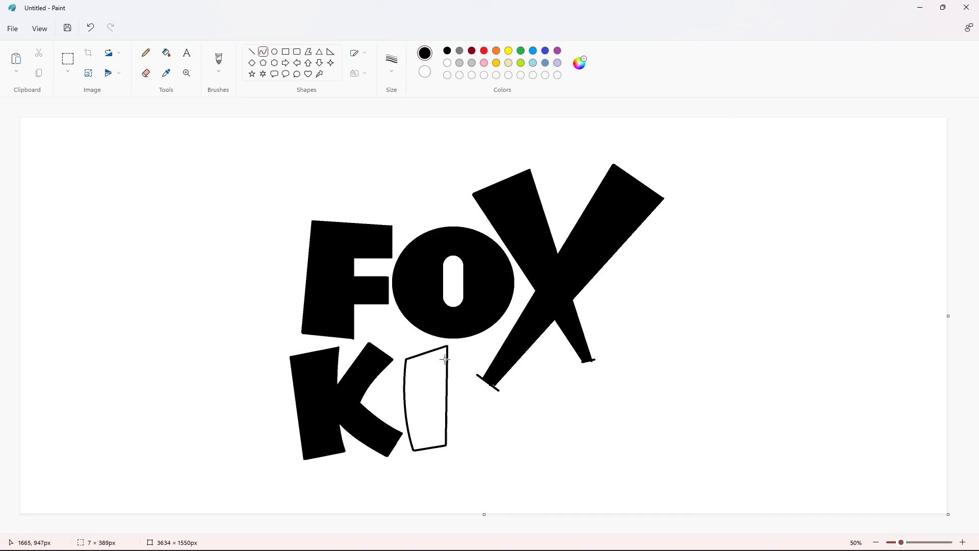
drag(445, 403, 438, 424)
click(166, 53)
click(426, 398)
Step: Recolour the X purple
click(557, 51)
click(519, 210)
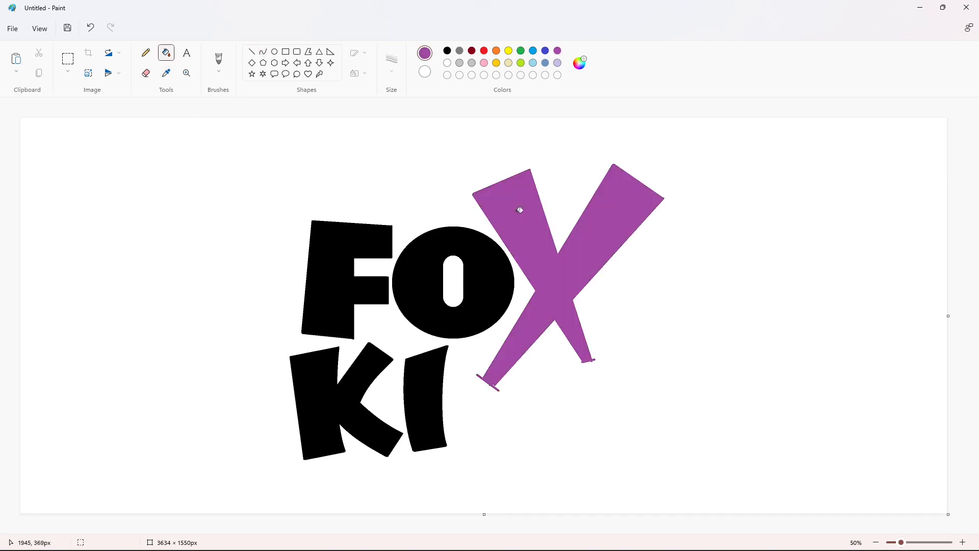
Step: Outline a black letter D beside the I with a straight stem, an angled lower edge and a large curved bowl
click(252, 52)
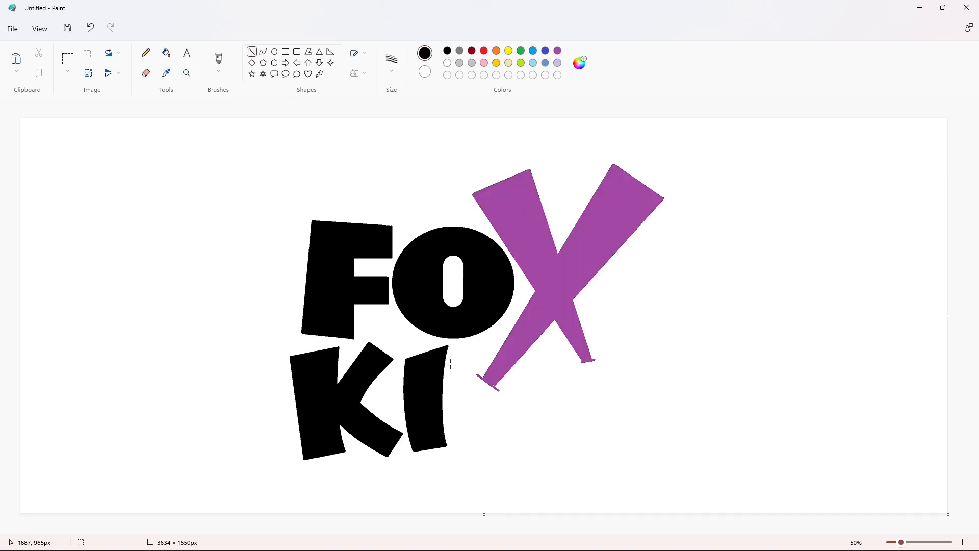
mouse_move(451, 364)
mouse_down()
mouse_move(460, 446)
mouse_move(484, 461)
mouse_up()
click(498, 432)
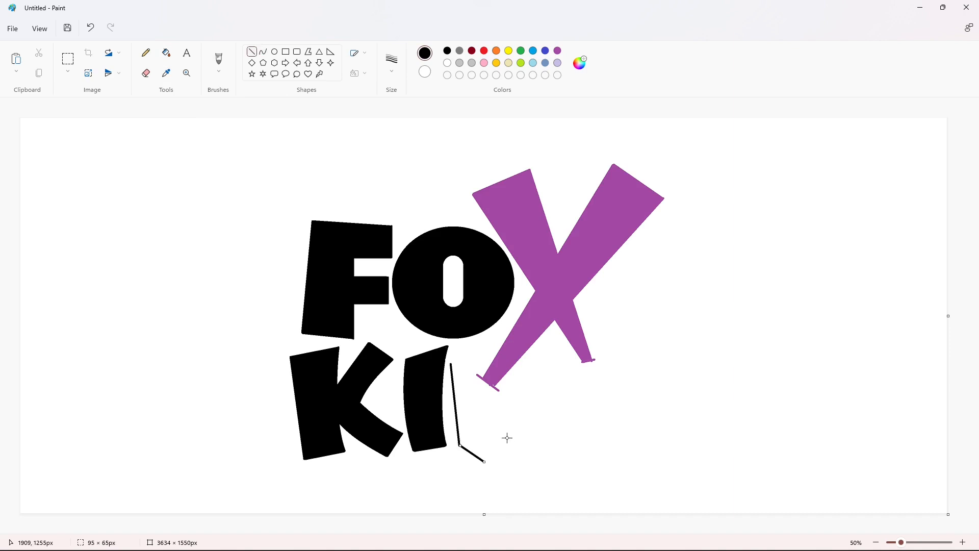
click(263, 51)
drag(451, 364, 484, 462)
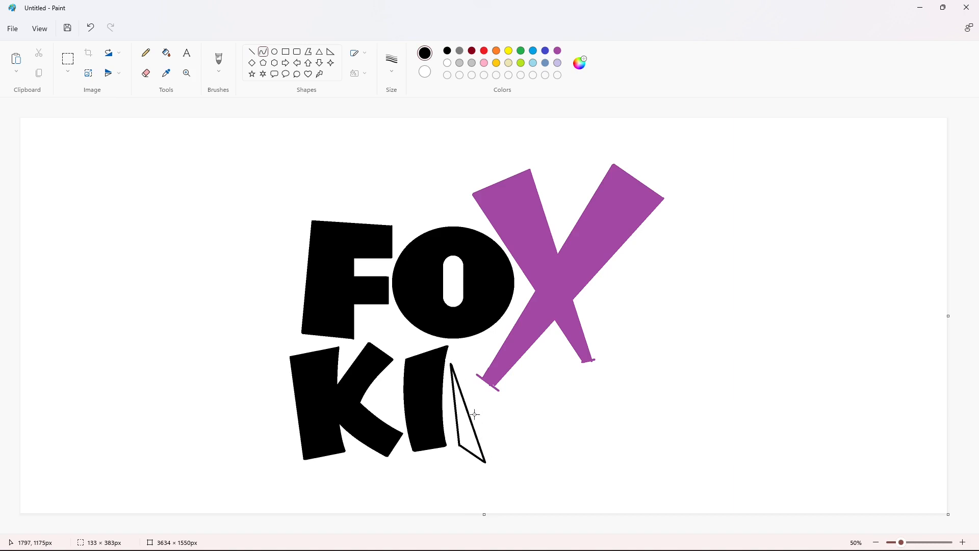
mouse_move(467, 398)
mouse_down()
mouse_move(526, 331)
mouse_move(589, 322)
mouse_move(564, 338)
mouse_move(557, 431)
mouse_move(589, 410)
mouse_up()
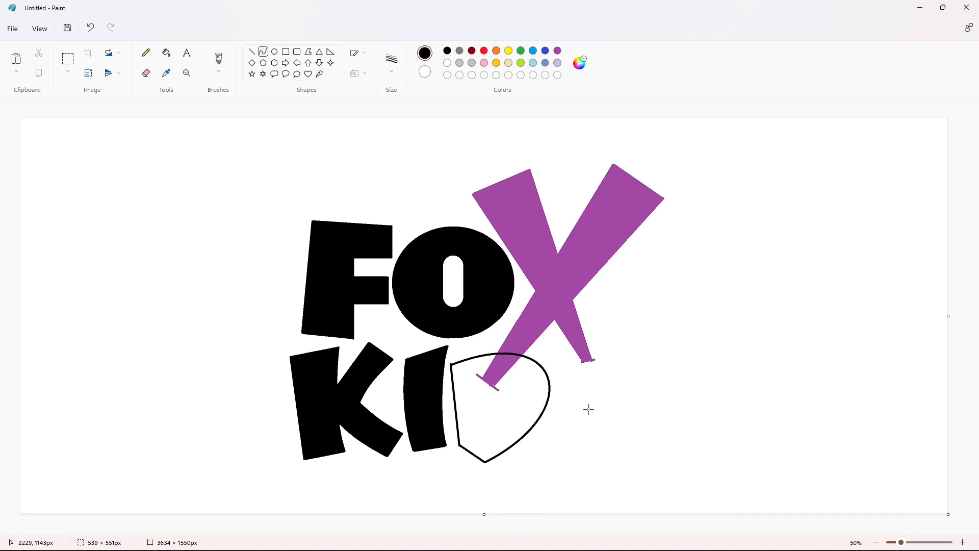
Step: Draw the D's inner opening with a near-vertical straight line and a curve bulging to the right
click(252, 52)
drag(488, 374, 491, 436)
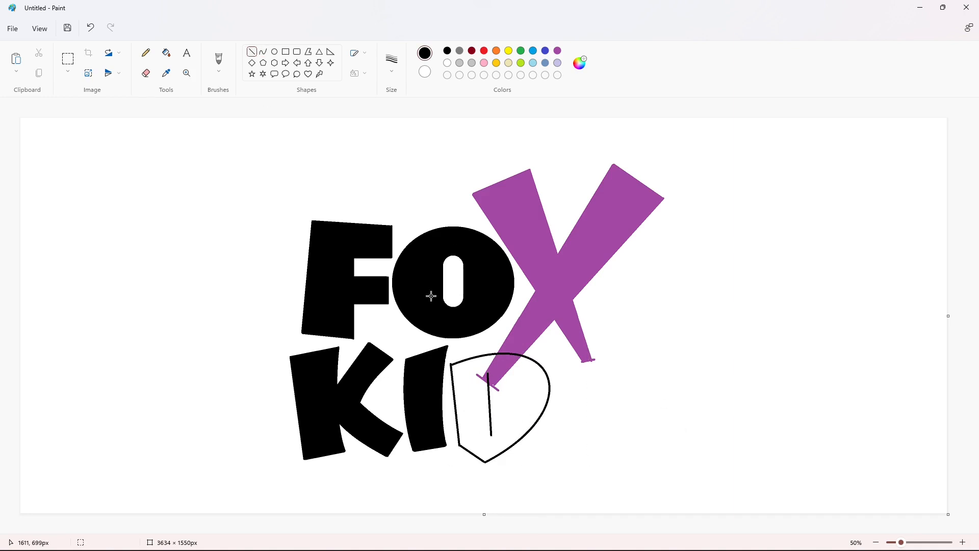
click(265, 52)
mouse_move(488, 374)
mouse_down()
mouse_move(492, 436)
mouse_move(505, 405)
mouse_move(524, 407)
mouse_up()
Step: Fill the D black, make its inner opening white, and tidy its upper-left corner with a short white line
click(166, 53)
click(502, 364)
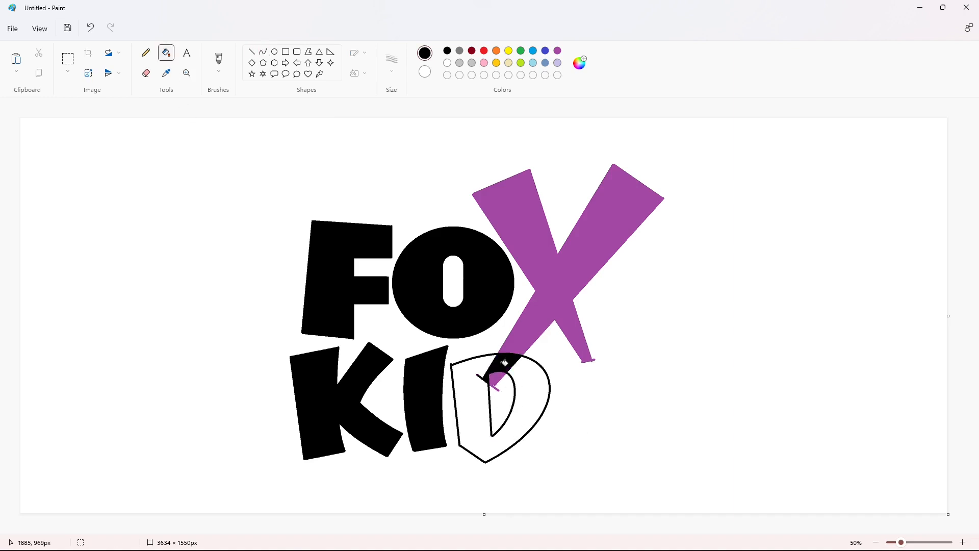
click(522, 393)
click(449, 62)
click(498, 378)
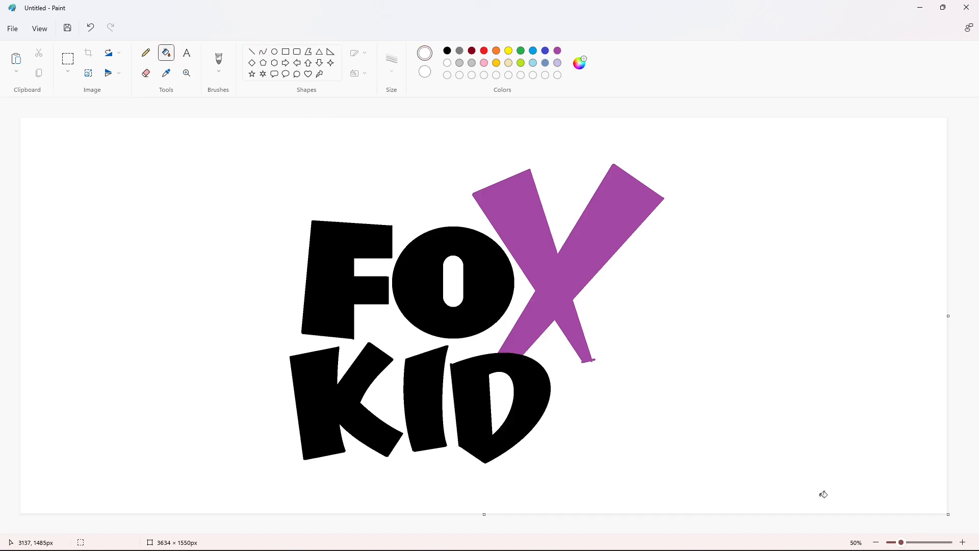
click(254, 52)
drag(456, 357, 448, 368)
Step: Add a letter S as bold black text in the CCZoinks-Regular font
click(187, 52)
click(221, 400)
click(400, 111)
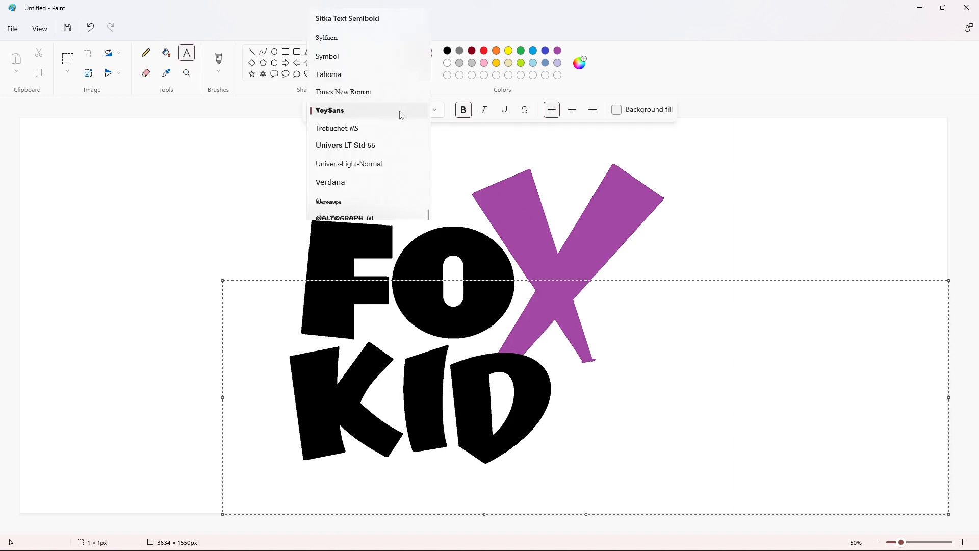
scroll(378, 174, up, 5)
scroll(377, 174, up, 10)
scroll(378, 173, down, 6)
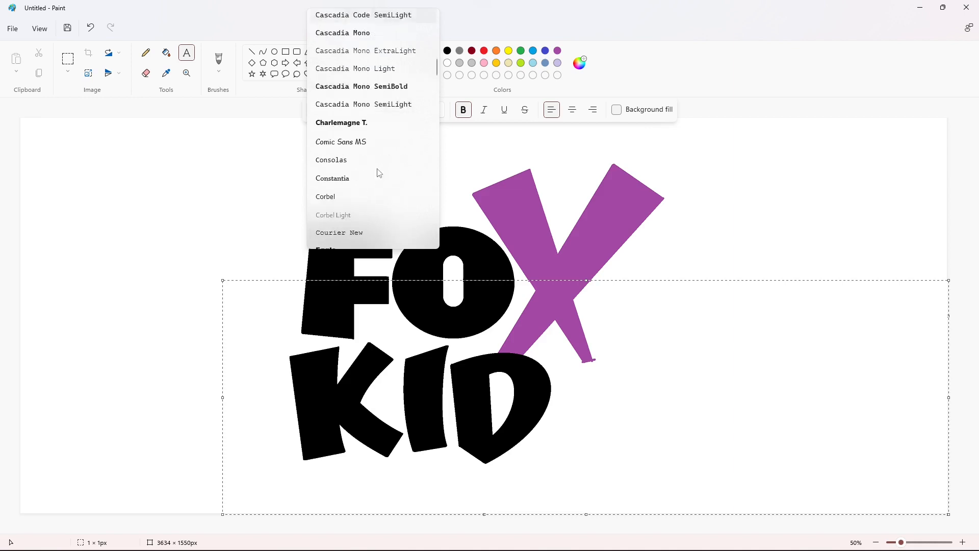
scroll(350, 164, up, 6)
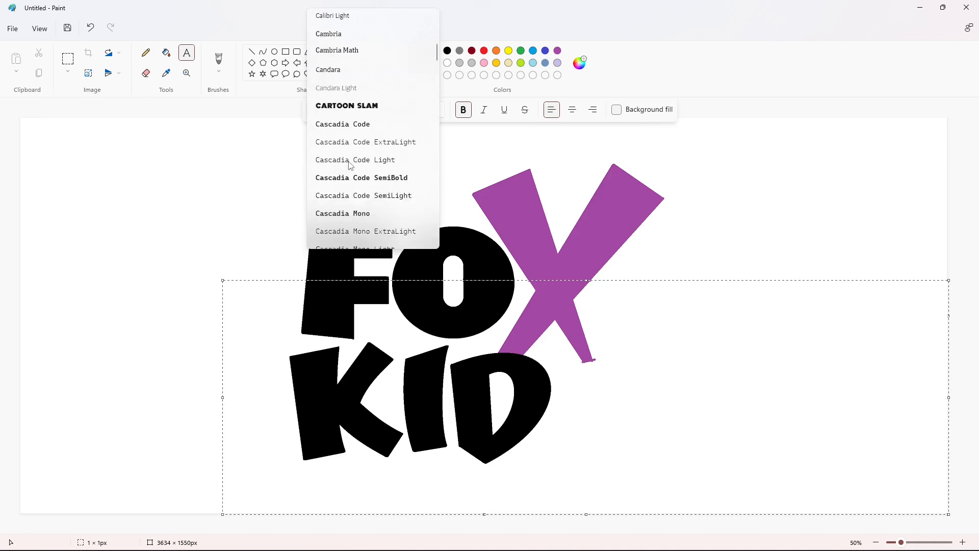
key(Escape)
text(S)
drag(295, 317, 122, 313)
key(ctrl+b)
Step: Set the S text to size 400 and place it in the empty area to the right of the D
drag(224, 398, 575, 397)
drag(762, 280, 761, 323)
click(436, 110)
text(400)
key(Return)
drag(573, 420, 552, 421)
drag(751, 323, 752, 327)
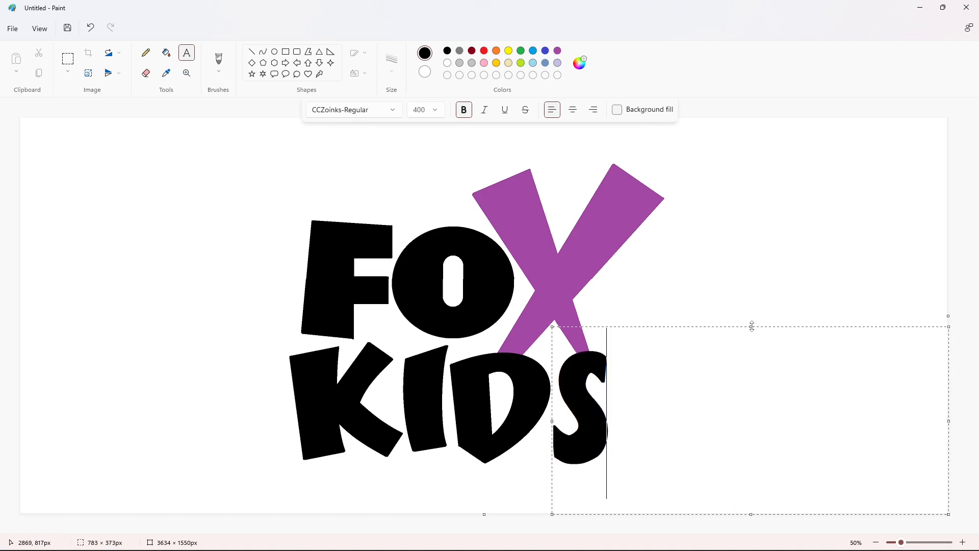
drag(552, 421, 703, 419)
key(Left)
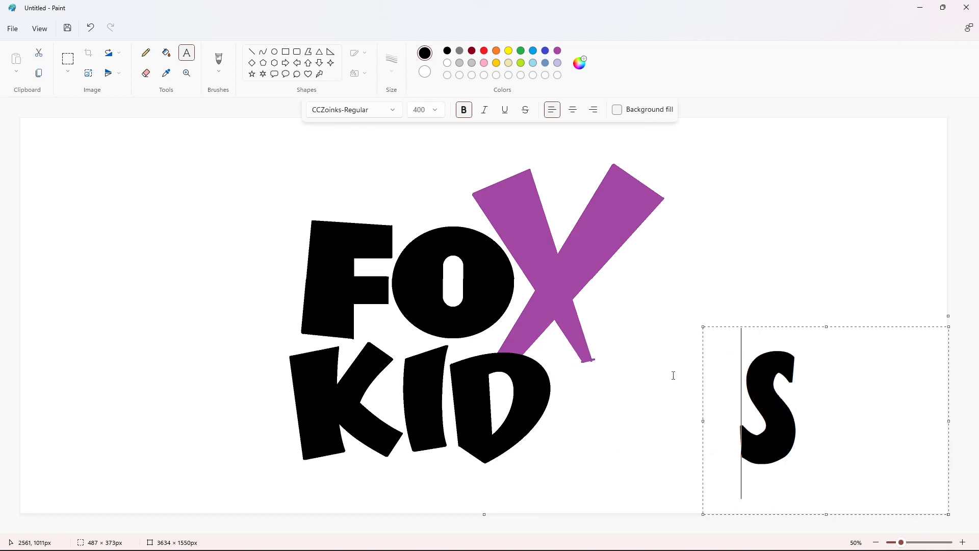
click(674, 377)
Step: Duplicate the S and move the copy next to the D
click(68, 58)
drag(689, 308, 867, 500)
key(ctrl+c)
key(ctrl+v)
drag(188, 301, 685, 493)
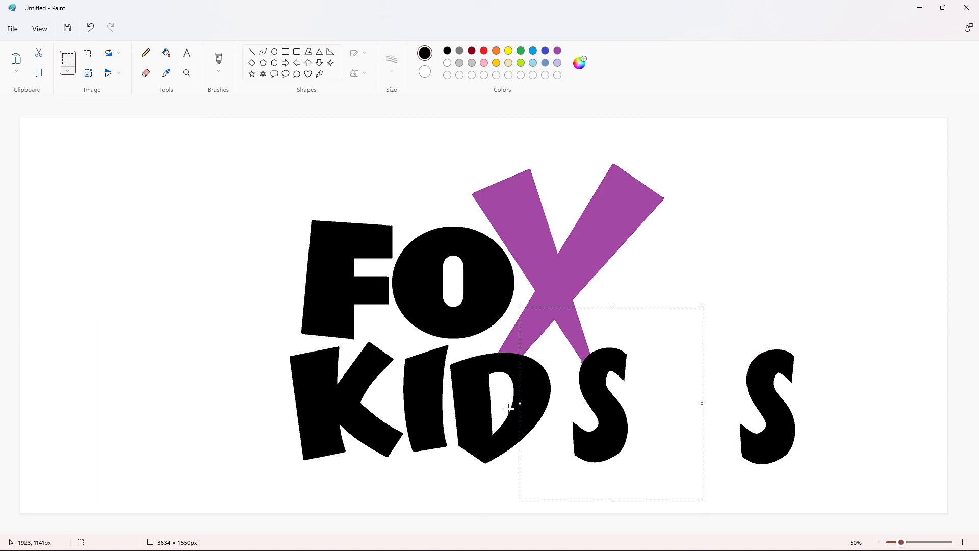
Step: Widen the copied S and shift it until it sits close against the D
drag(518, 403, 433, 403)
drag(544, 424, 601, 430)
key(Left)
key(Left)
key(Left)
key(Left)
key(Left)
key(Left)
key(Left)
key(Left)
key(Left)
key(Left)
key(Left)
key(Left)
key(Left)
key(Left)
Step: Erase the spare S by filling it white, and recolour the black letters of FO and KIDS indigo blue
click(166, 52)
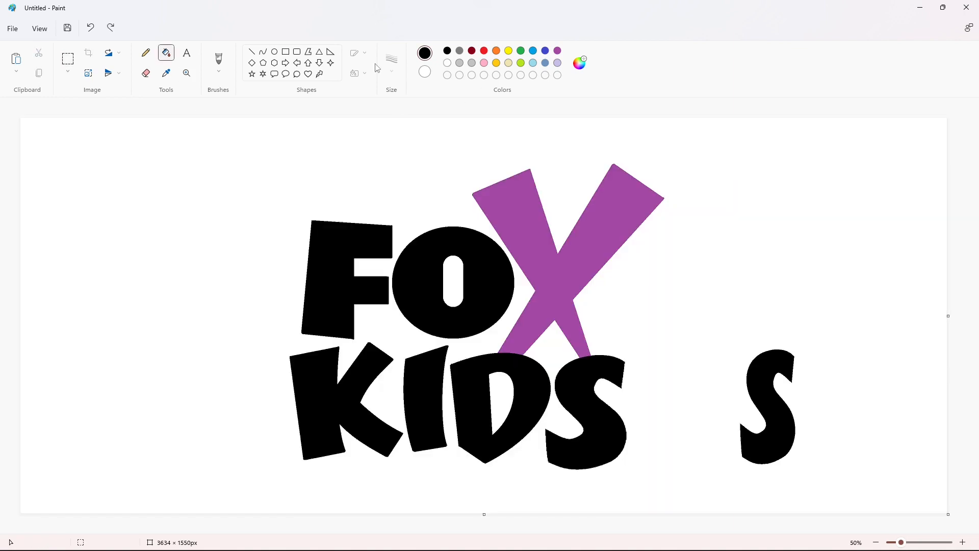
right_click(766, 401)
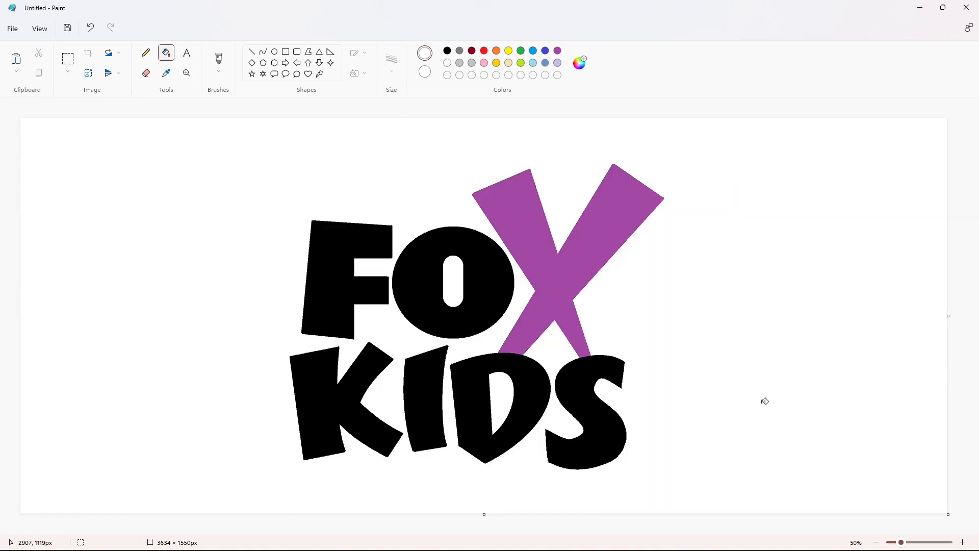
click(545, 51)
click(336, 258)
click(319, 376)
click(605, 413)
Step: Try to outline the F's top edge with thin black lines that step down toward the O
click(962, 542)
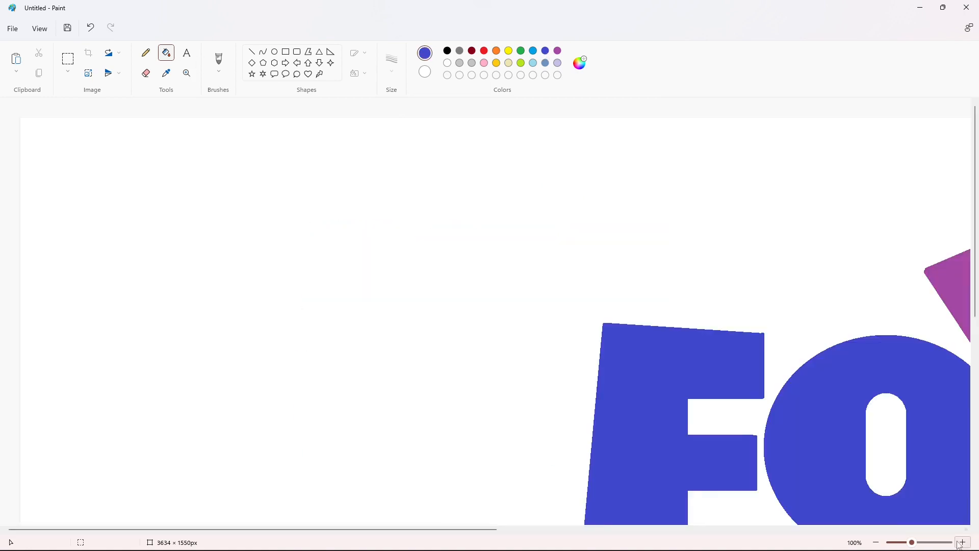
drag(428, 529, 552, 530)
click(252, 52)
click(391, 62)
click(397, 136)
click(447, 51)
mouse_move(522, 329)
mouse_down()
mouse_move(350, 316)
mouse_move(503, 324)
mouse_move(531, 327)
mouse_move(528, 347)
mouse_move(578, 346)
mouse_up()
key(ctrl+z)
click(560, 328)
Step: Try to continue the black outline with a curve over the O and straight lines around the X's left arm
click(263, 52)
drag(664, 345, 709, 346)
click(610, 330)
drag(651, 325, 665, 322)
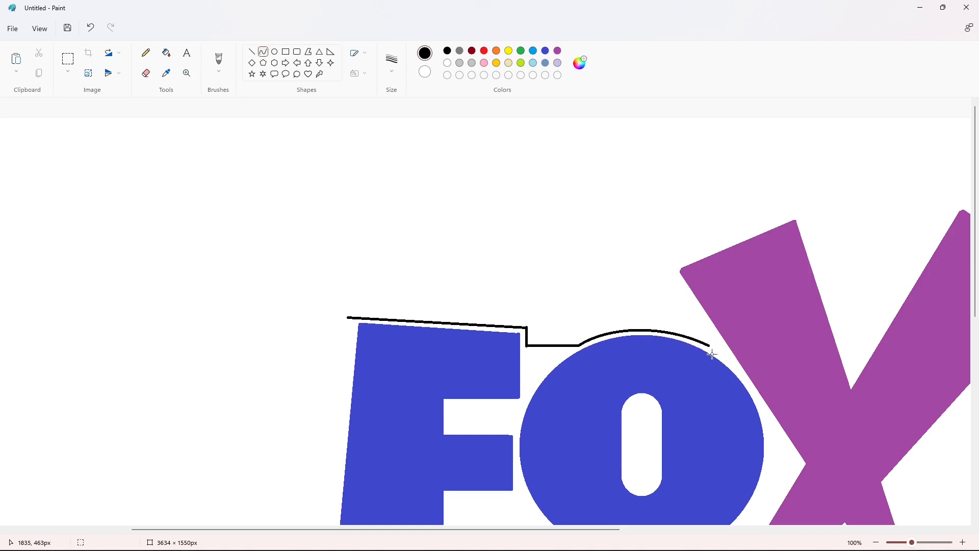
click(251, 51)
drag(710, 345, 722, 344)
scroll(663, 446, right, 3)
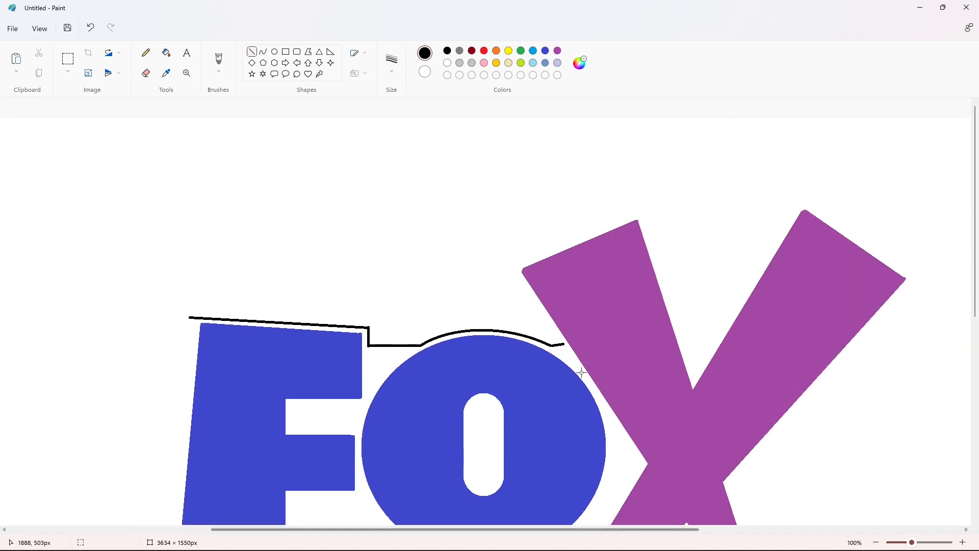
mouse_move(564, 344)
mouse_down()
mouse_move(516, 289)
mouse_move(512, 266)
mouse_move(641, 213)
mouse_move(688, 366)
mouse_move(680, 326)
mouse_move(682, 340)
mouse_up()
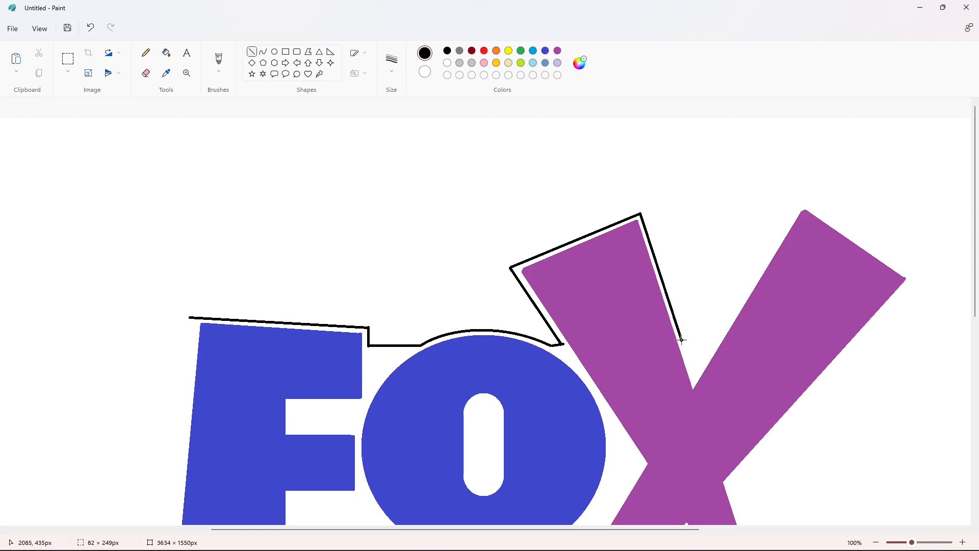
Step: Undo all the black outline segments above the F, O and X
key(ctrl+z)
key(ctrl+z)
key(ctrl+z)
key(ctrl+z)
key(ctrl+z)
key(ctrl+z)
key(ctrl+z)
scroll(685, 277, down, 2)
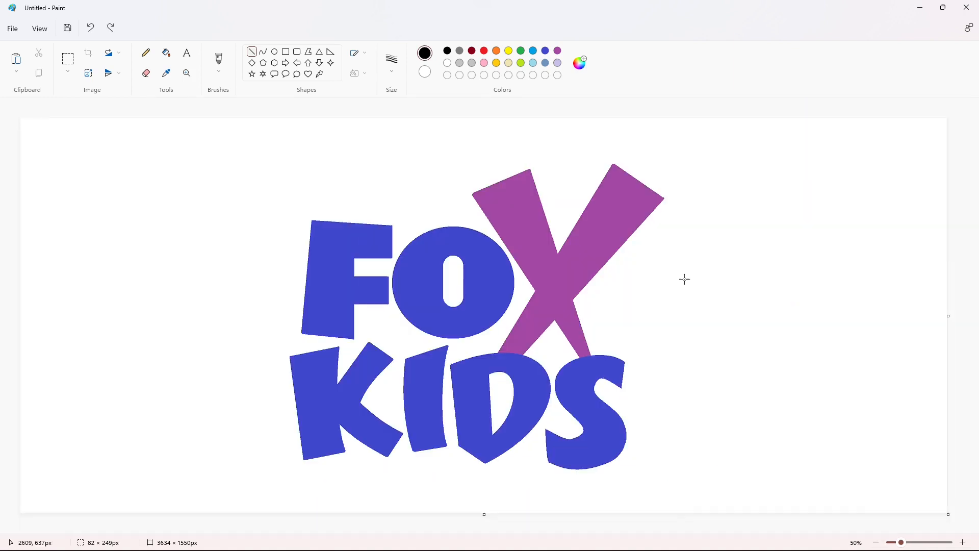
Step: Draw a black rectangle outline about 1200 × 1030 px across the lettering, from the F's upper part to below KIDS
click(392, 64)
click(400, 133)
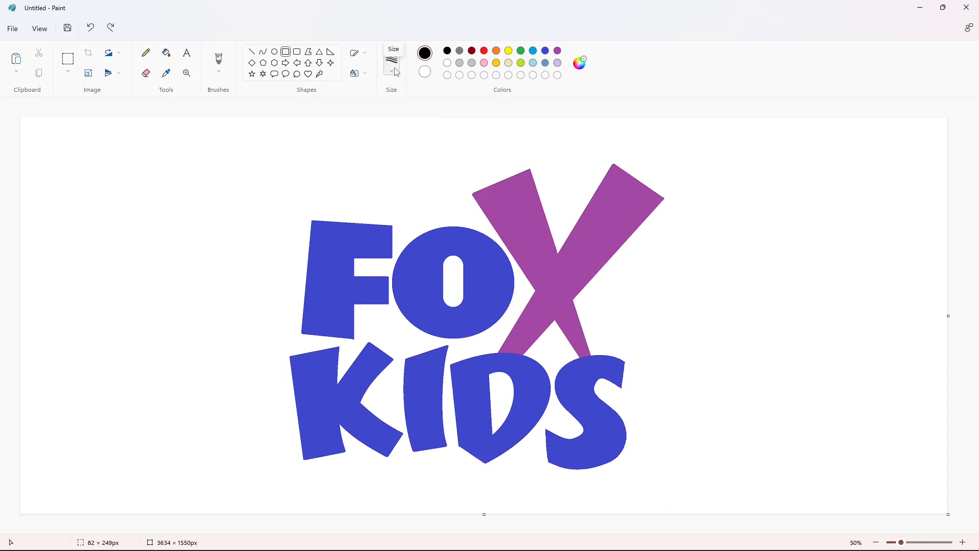
drag(273, 239, 665, 503)
drag(273, 370, 312, 371)
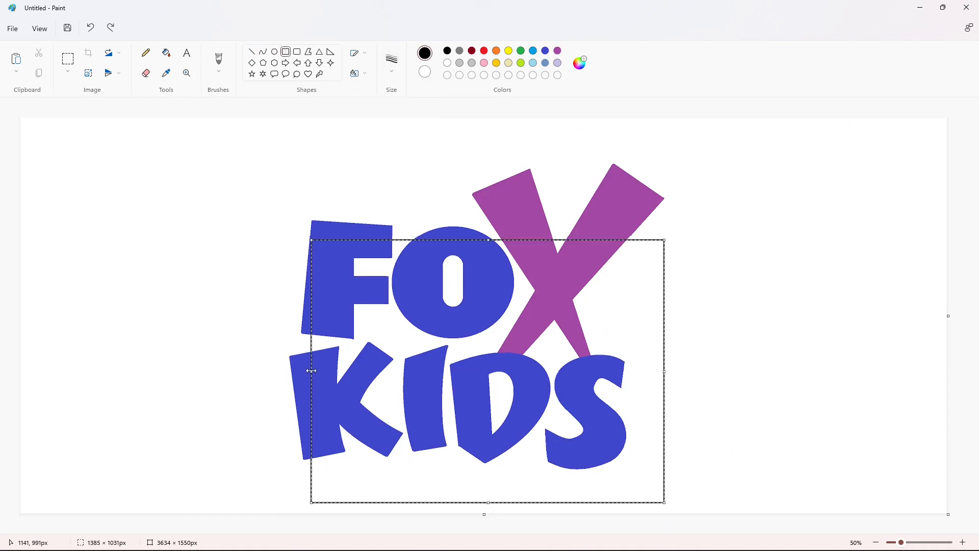
drag(486, 246, 488, 234)
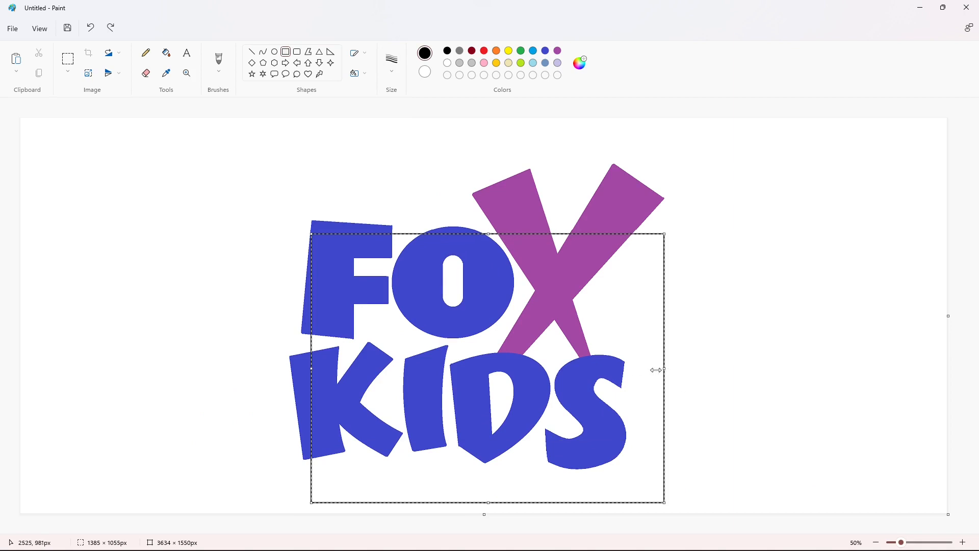
drag(665, 371, 616, 380)
drag(463, 502, 464, 496)
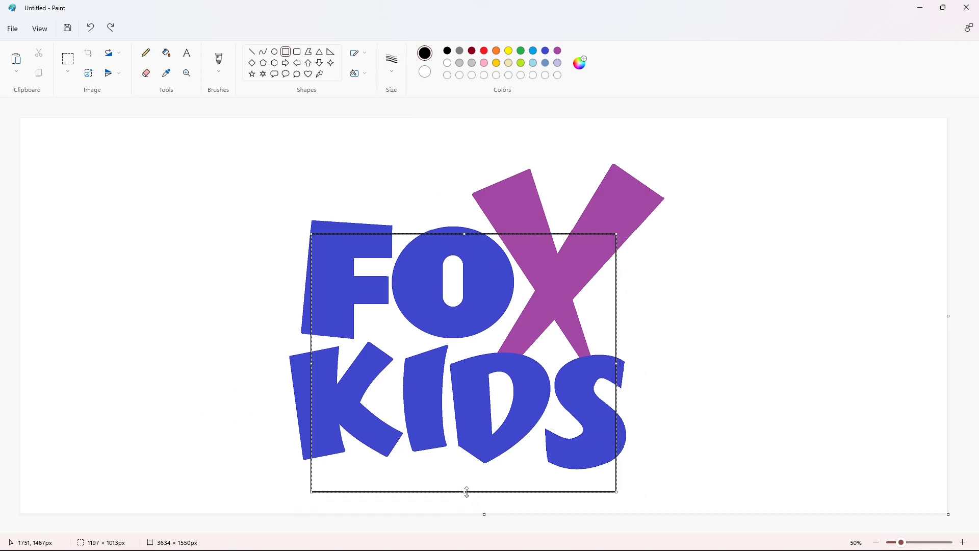
Step: Fill the white areas inside the rectangle black, including the openings of the O and D
click(166, 53)
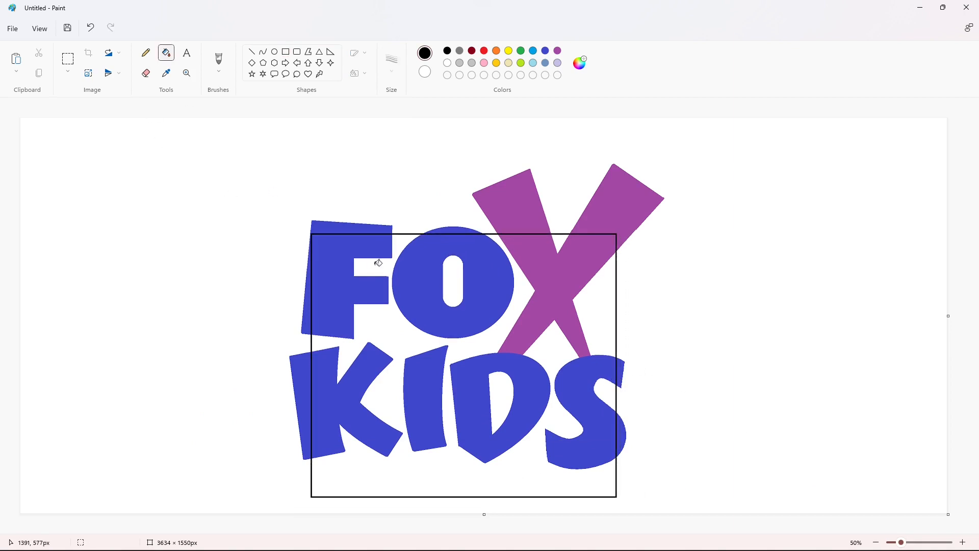
click(379, 263)
click(453, 281)
click(500, 403)
click(598, 324)
click(557, 240)
click(607, 395)
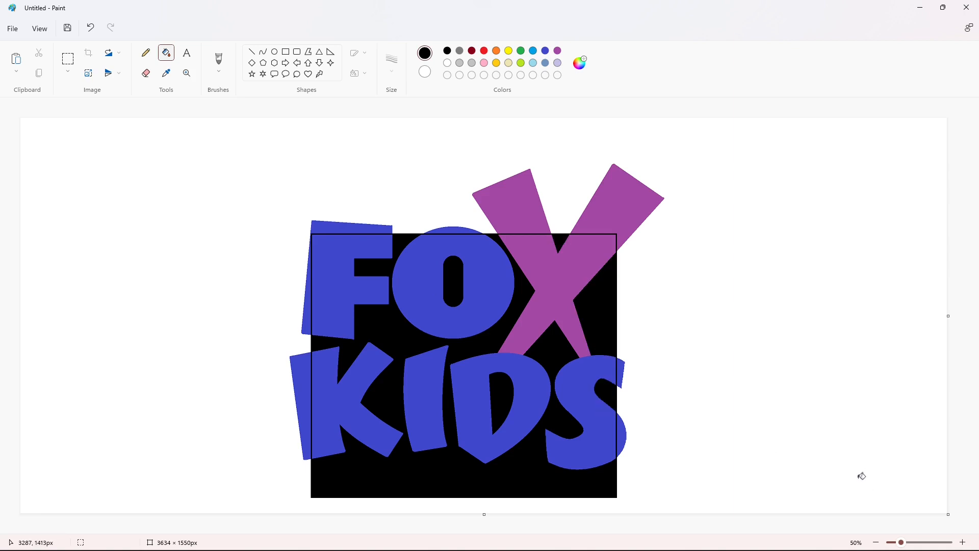
Step: Cover the rectangle's black border lines crossing the F with indigo blue, closing the letter's edge with short lines
click(960, 542)
drag(368, 529, 468, 527)
click(545, 51)
click(252, 52)
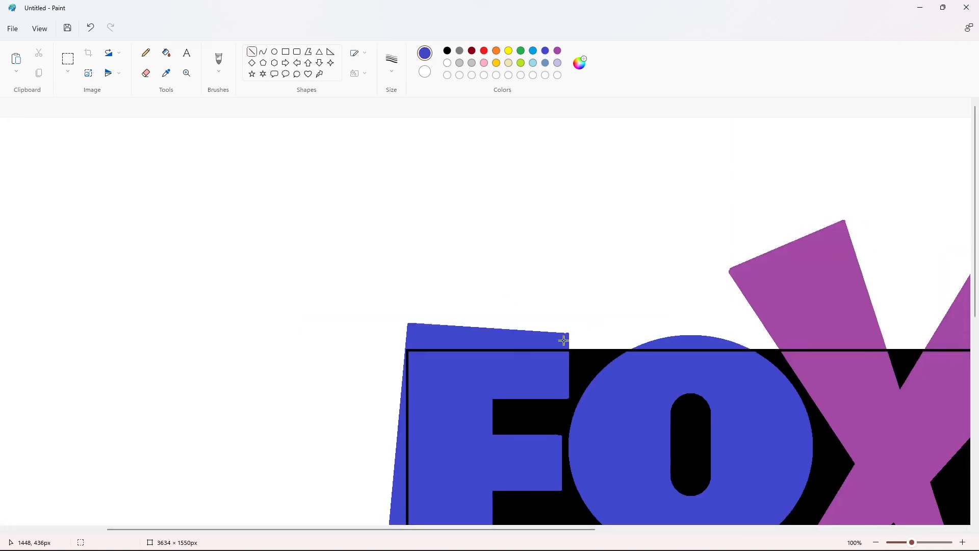
scroll(420, 352, down, 4)
drag(401, 334, 412, 334)
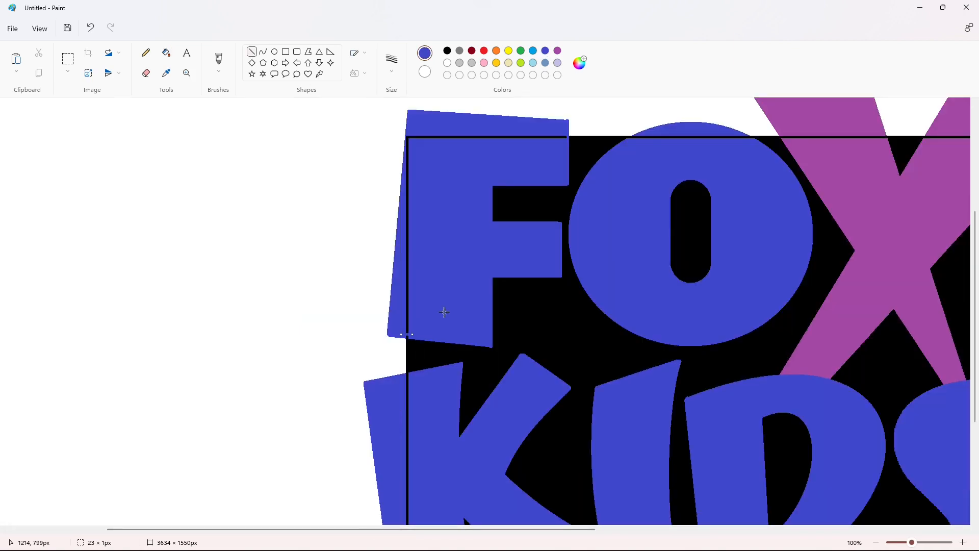
scroll(464, 258, down, 2)
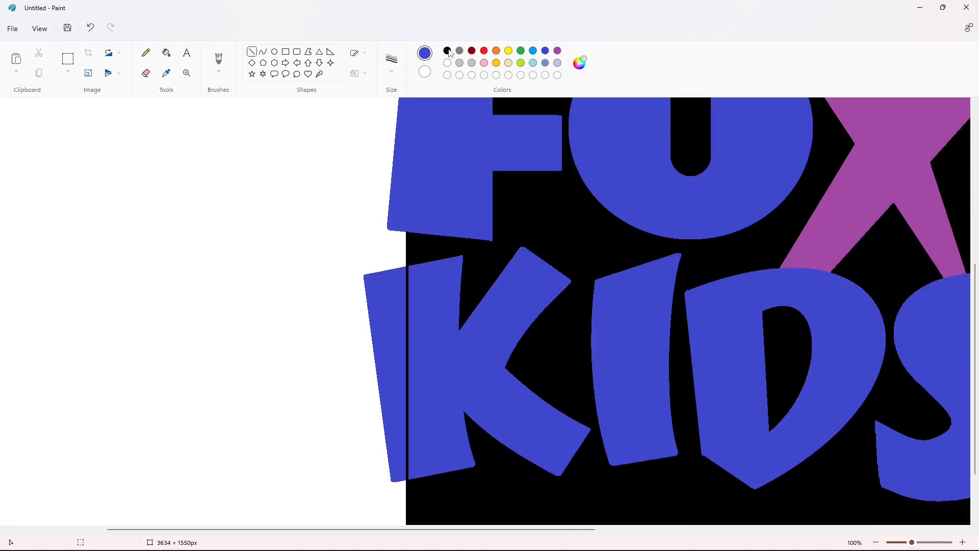
Step: Recolour the rectangle's black border lines crossing the K and the S indigo blue
scroll(437, 295, down, 2)
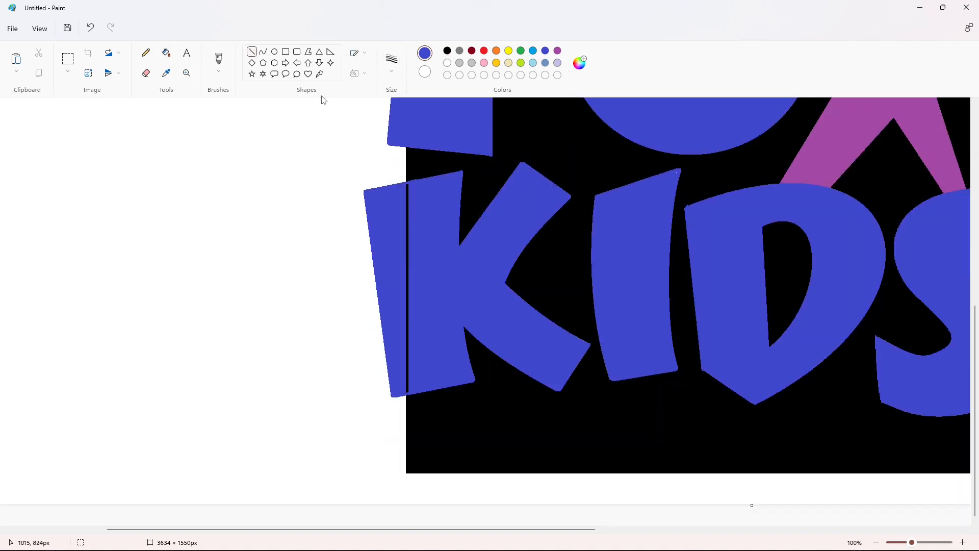
click(166, 52)
click(408, 278)
drag(415, 529, 663, 529)
click(251, 51)
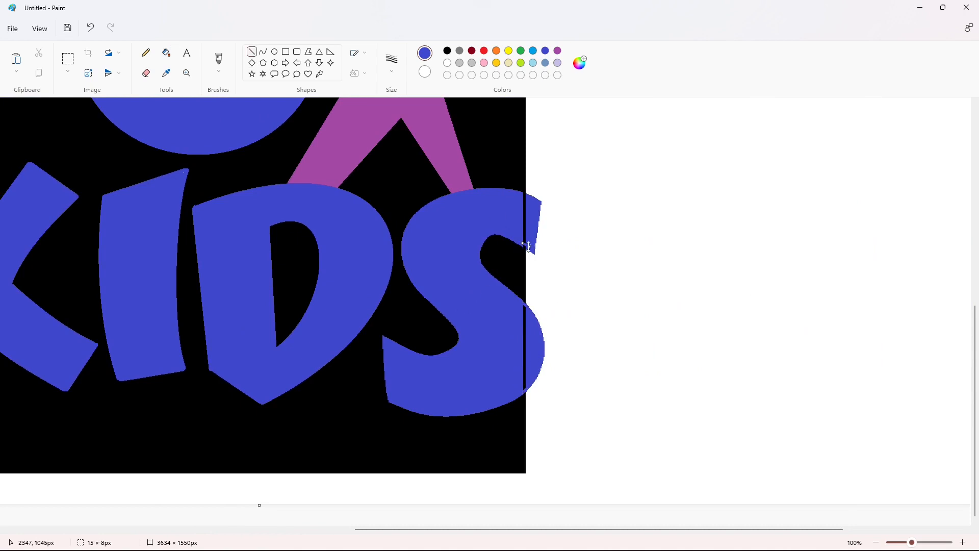
click(166, 52)
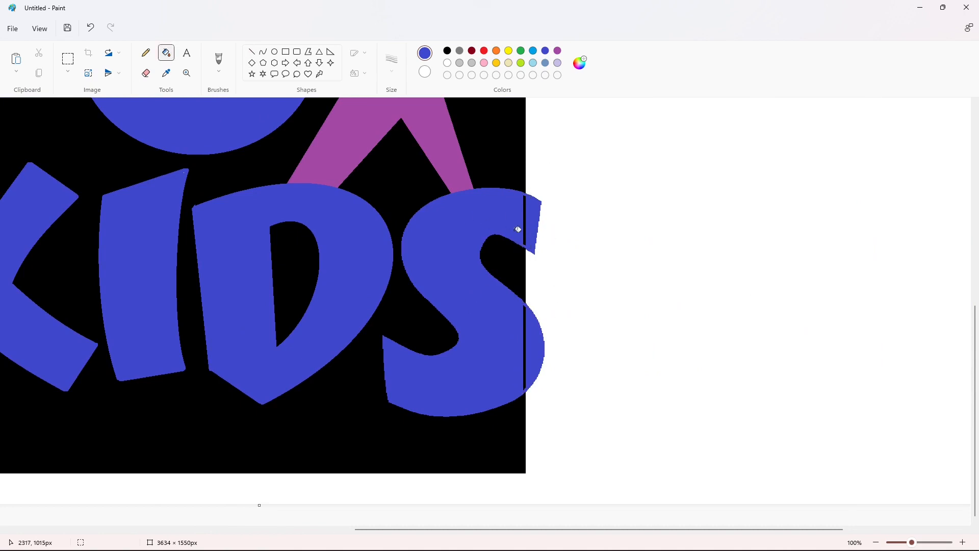
click(524, 227)
Step: Seal the X's edges with short purple lines and fill the black border segments crossing it purple
scroll(606, 330, up, 4)
click(251, 51)
click(558, 50)
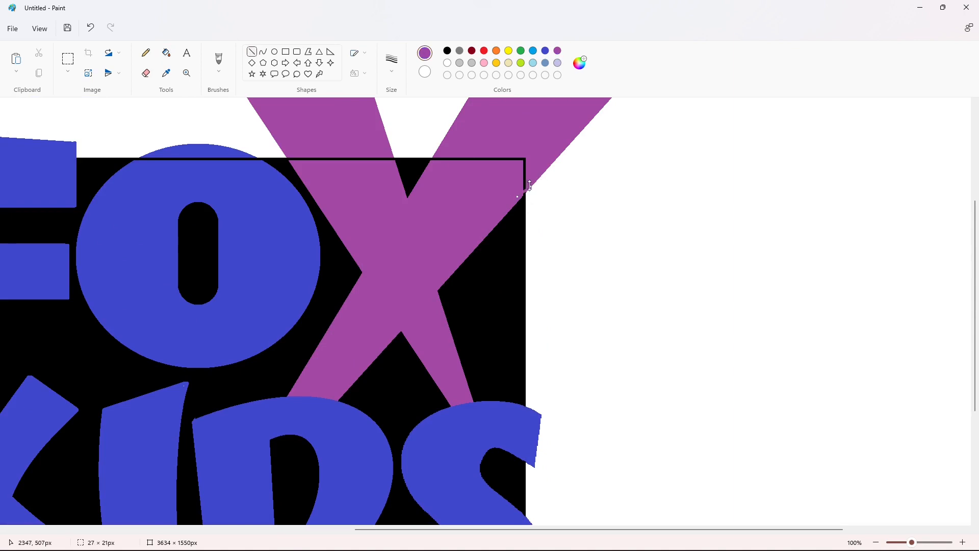
drag(430, 166, 442, 137)
click(410, 147)
drag(281, 152, 288, 163)
click(166, 53)
click(390, 159)
click(441, 159)
Step: Close the O's upper edge with short indigo blue lines and fill the black border line crossing it indigo blue
drag(441, 529, 386, 530)
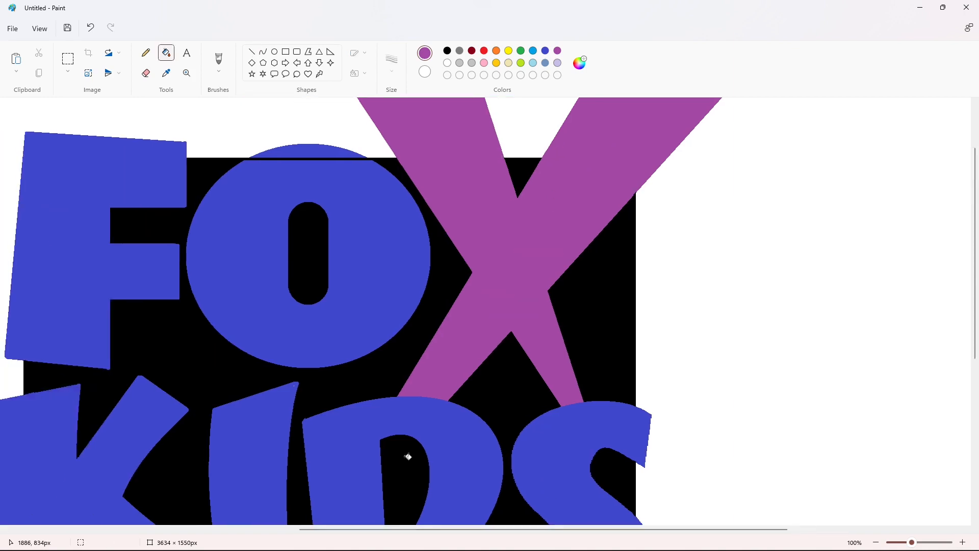
scroll(405, 457, up, 3)
click(252, 51)
click(545, 51)
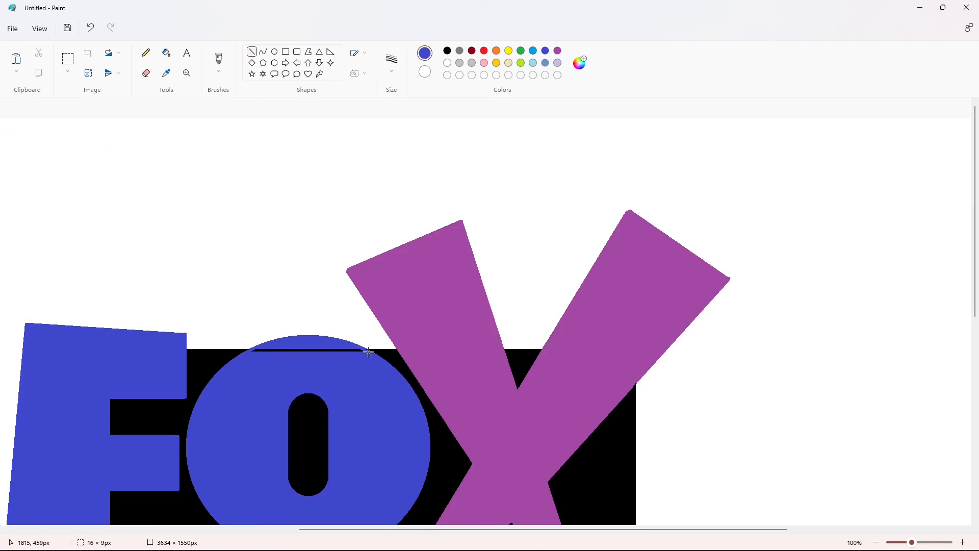
drag(369, 352, 370, 353)
click(166, 52)
click(339, 349)
Step: Draw black lines just outside the F's top edge and down its upper-right side to the black rectangle
click(448, 50)
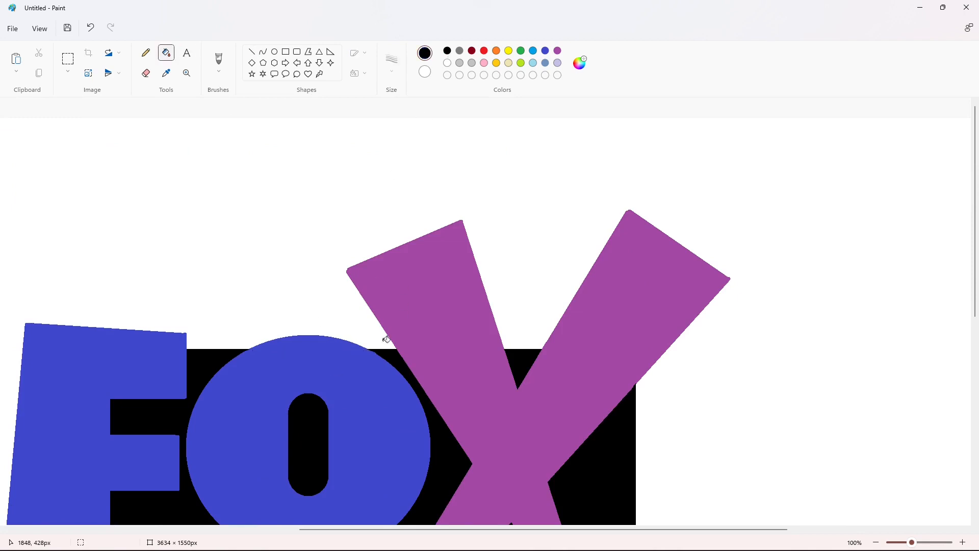
click(252, 51)
click(877, 543)
click(963, 543)
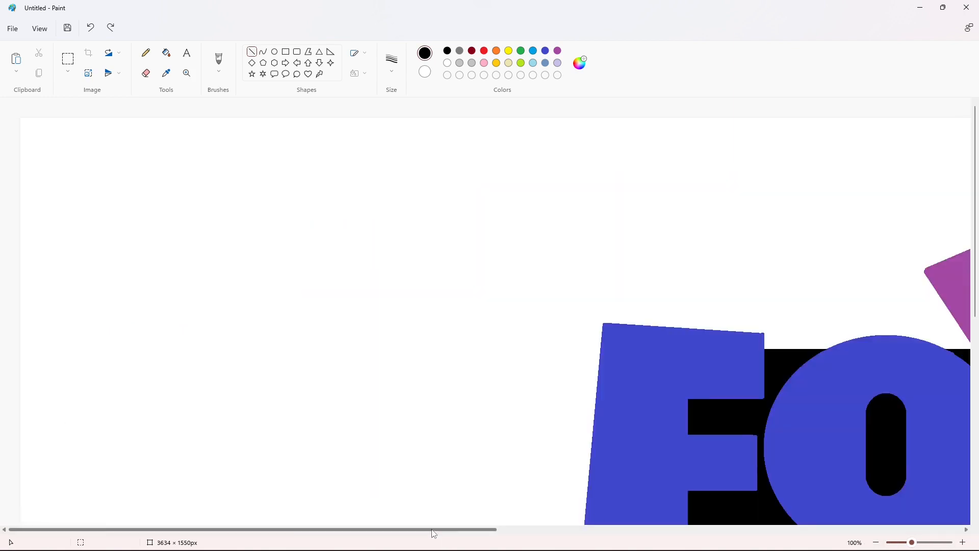
mouse_move(365, 319)
mouse_down()
mouse_move(535, 329)
mouse_move(535, 350)
mouse_up()
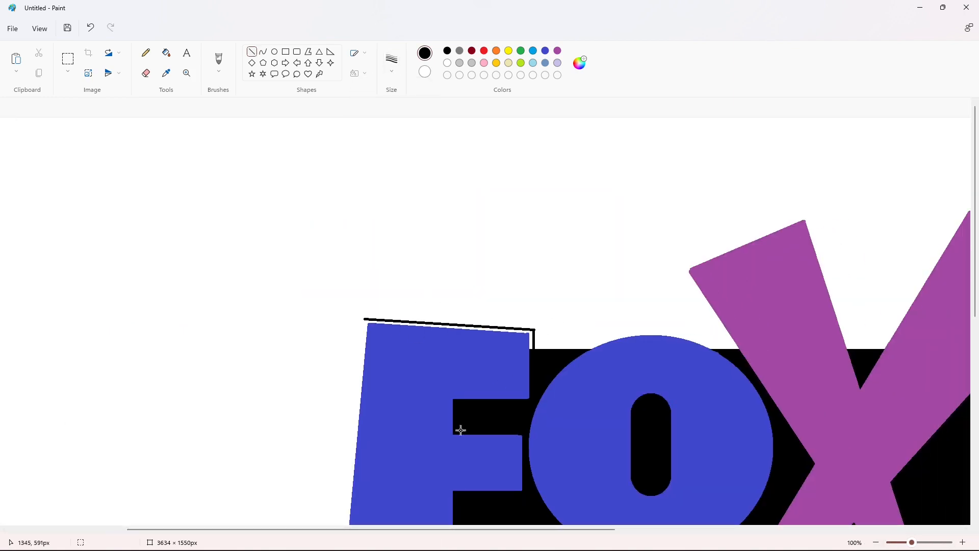
Step: Draw a black curve just above the O's protruding upper edge and fill the gap beneath it black
drag(336, 529, 432, 529)
click(262, 51)
drag(396, 348, 532, 349)
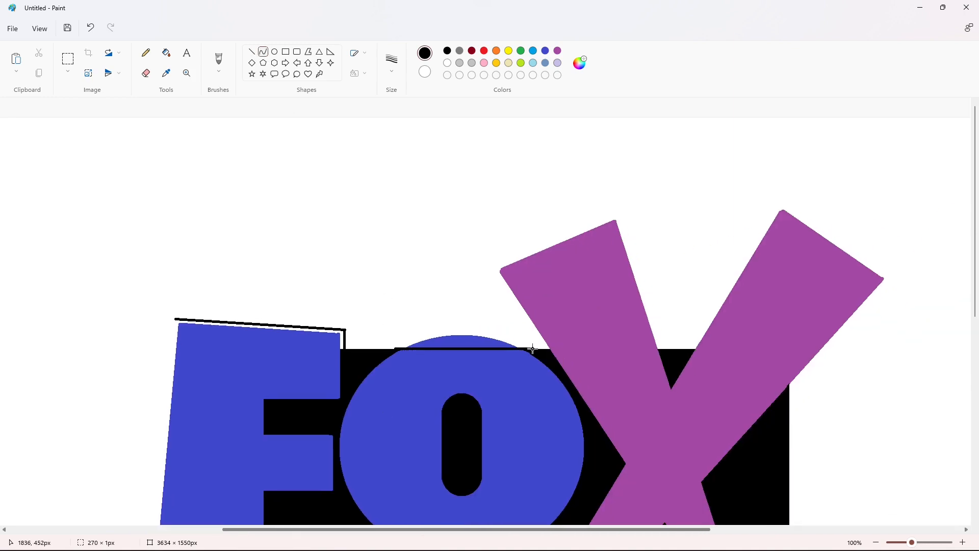
drag(472, 338, 457, 324)
click(443, 275)
click(166, 52)
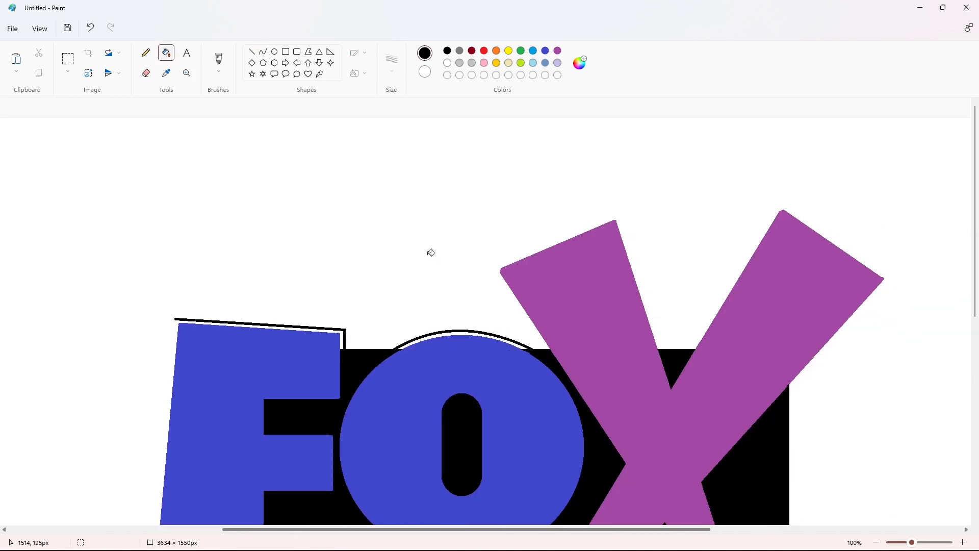
click(474, 333)
Step: Draw black lines around the X's upper-left arm and fill the gap between them and the letter black
drag(390, 529, 474, 529)
click(252, 51)
drag(375, 353, 318, 267)
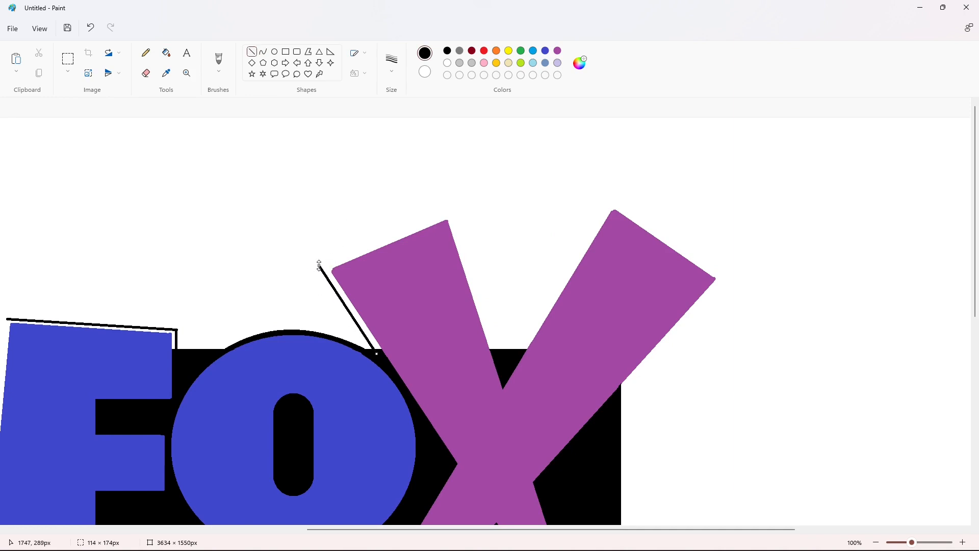
drag(319, 267, 496, 352)
click(472, 220)
click(494, 258)
click(166, 52)
key(ctrl+z)
click(377, 246)
Step: Outline the X's upper-right arm with black lines down to the rectangle and fill the gap black
drag(439, 530, 498, 530)
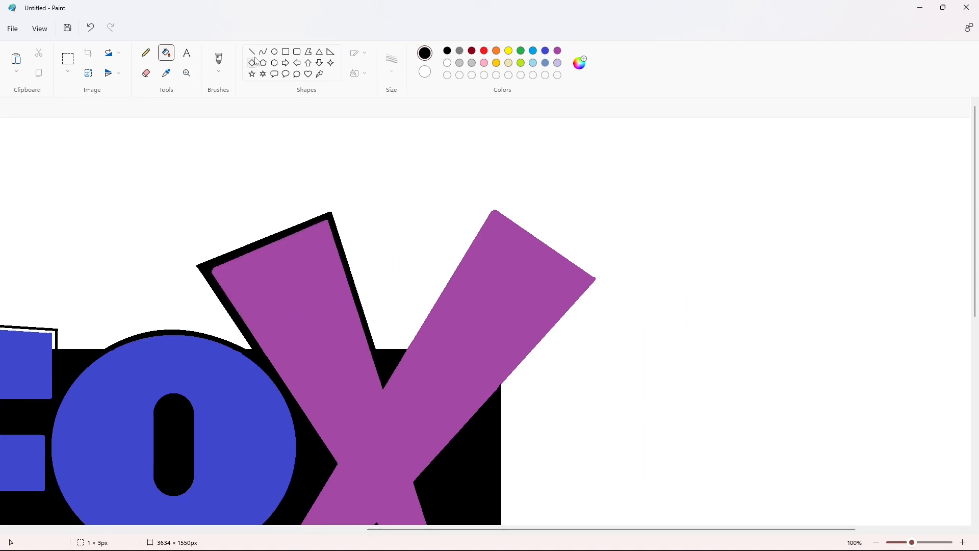
click(251, 52)
mouse_move(403, 349)
mouse_down()
mouse_move(493, 201)
mouse_move(588, 251)
mouse_move(606, 280)
mouse_move(510, 392)
mouse_move(496, 395)
mouse_up()
click(166, 52)
click(504, 213)
Step: Draw a short black curve just outside the S's upper tip, starting from the rectangle's right edge
scroll(638, 322, down, 6)
click(263, 51)
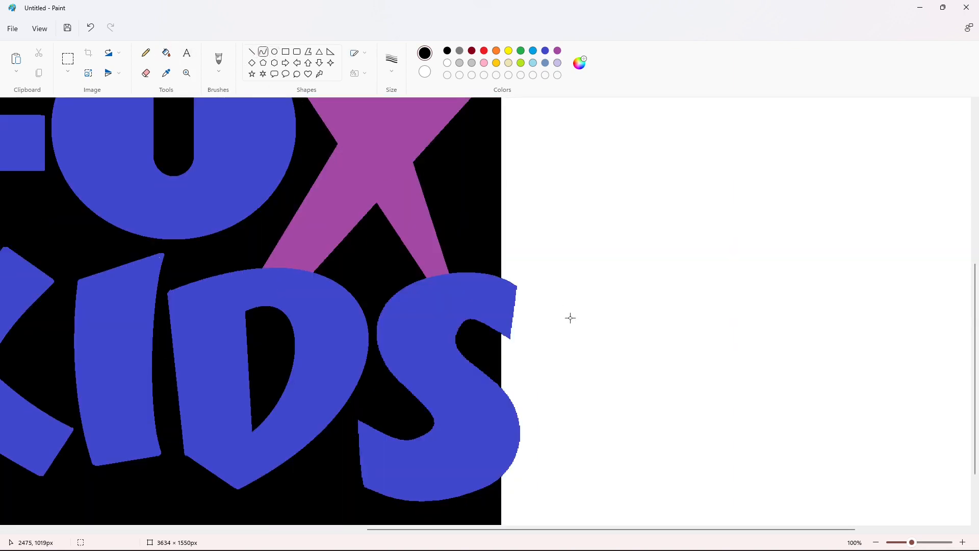
mouse_move(498, 269)
mouse_down()
mouse_move(518, 281)
mouse_move(511, 271)
mouse_up()
scroll(539, 201, up, 2)
scroll(546, 203, down, 2)
Step: Draw a black line beside the S's upper tip, nudge it closer to the letter, and trim the protruding corner white
click(251, 52)
drag(526, 284, 517, 343)
key(Left)
key(Left)
key(Left)
key(Left)
key(Left)
key(Left)
key(Left)
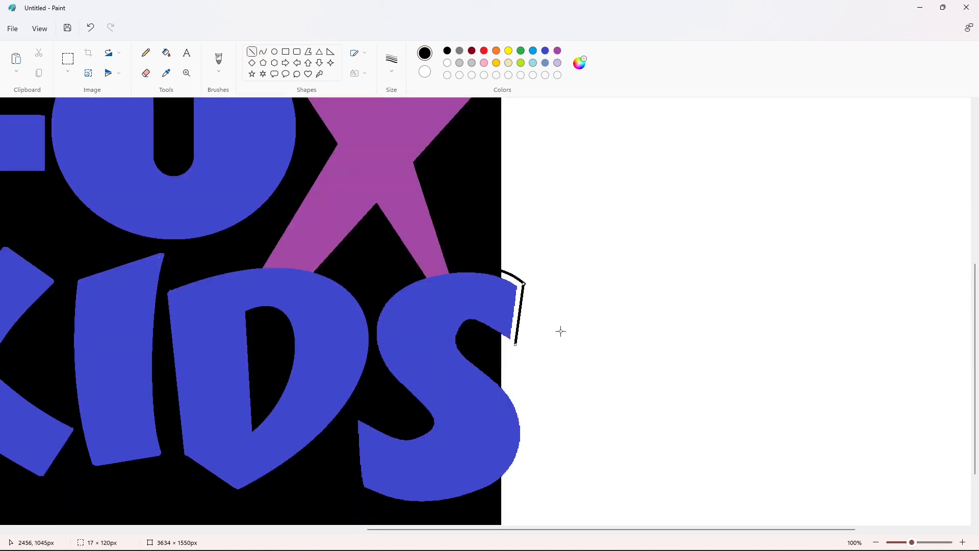
click(560, 331)
click(448, 63)
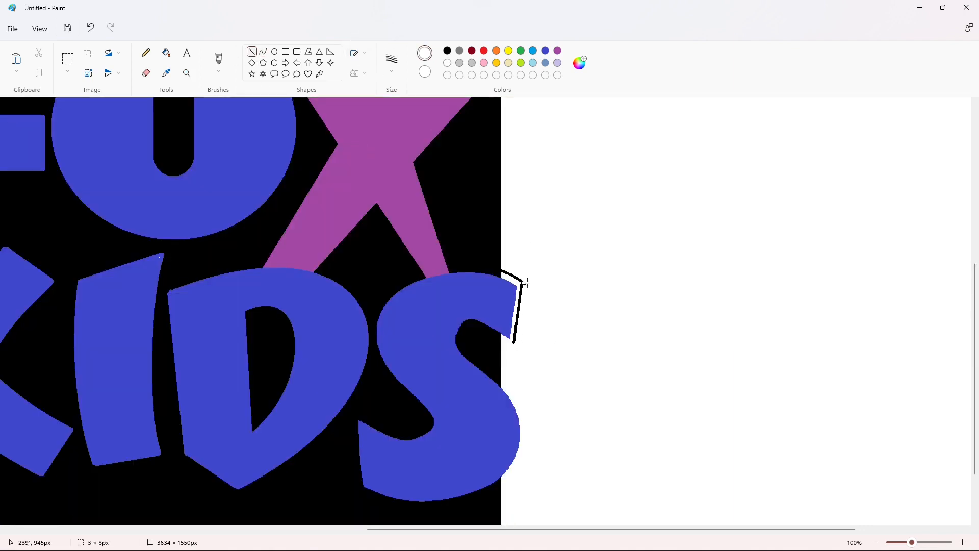
Step: Close the black outline beneath the S's upper tip and fill the gap around it black
click(448, 50)
click(166, 53)
click(518, 288)
Step: Draw a black curve around the S's lower bulge outside the rectangle and fill the gap black
scroll(353, 176, down, 2)
click(263, 51)
drag(502, 294, 501, 403)
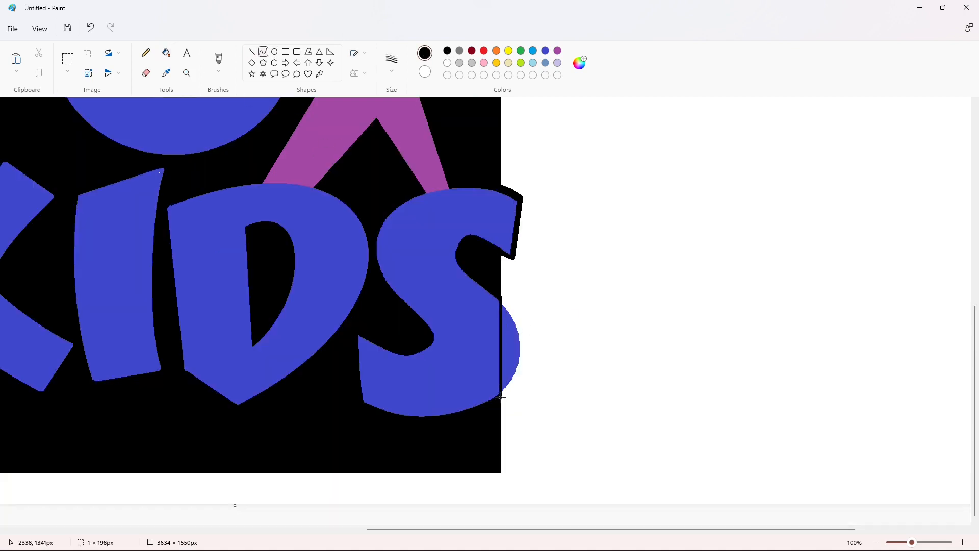
mouse_move(508, 329)
mouse_down()
mouse_move(525, 328)
mouse_move(535, 368)
mouse_up()
click(166, 52)
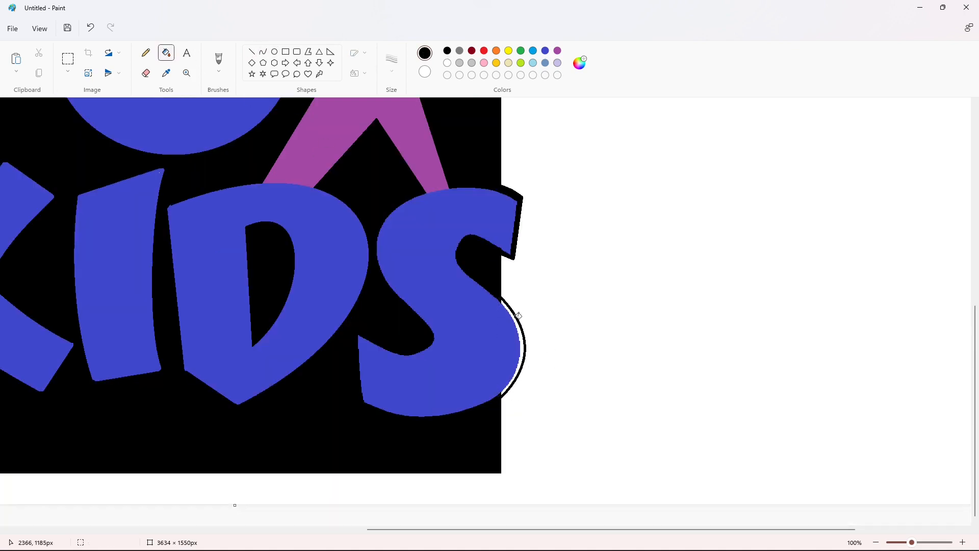
click(523, 352)
Step: Draw black lines around the K's protruding left side and fill the gap black
scroll(523, 352, left, 6)
click(252, 52)
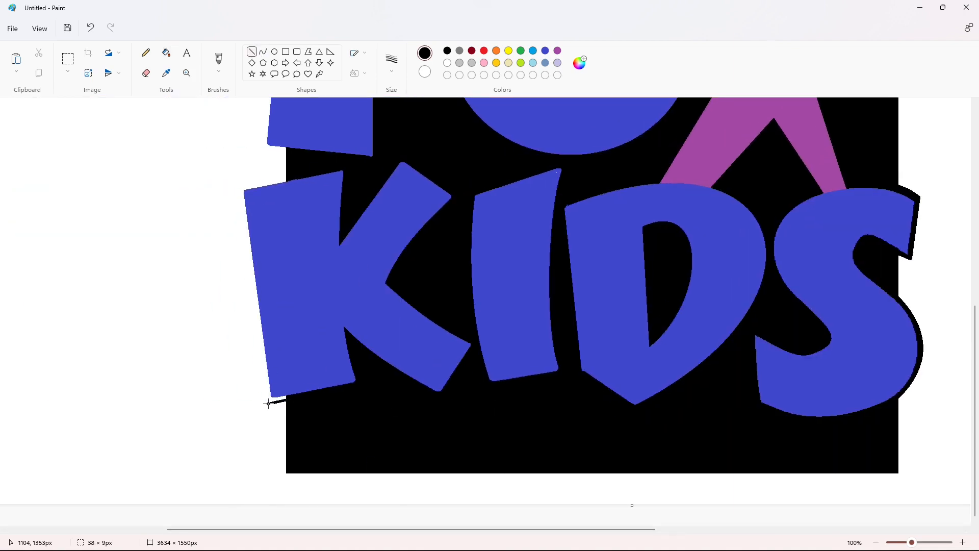
mouse_move(285, 402)
mouse_down()
mouse_move(266, 406)
mouse_move(232, 188)
mouse_move(286, 176)
mouse_up()
click(167, 53)
Step: Draw black lines along the F's left and lower edges to close its outline, and fill the gap black
scroll(272, 181, up, 4)
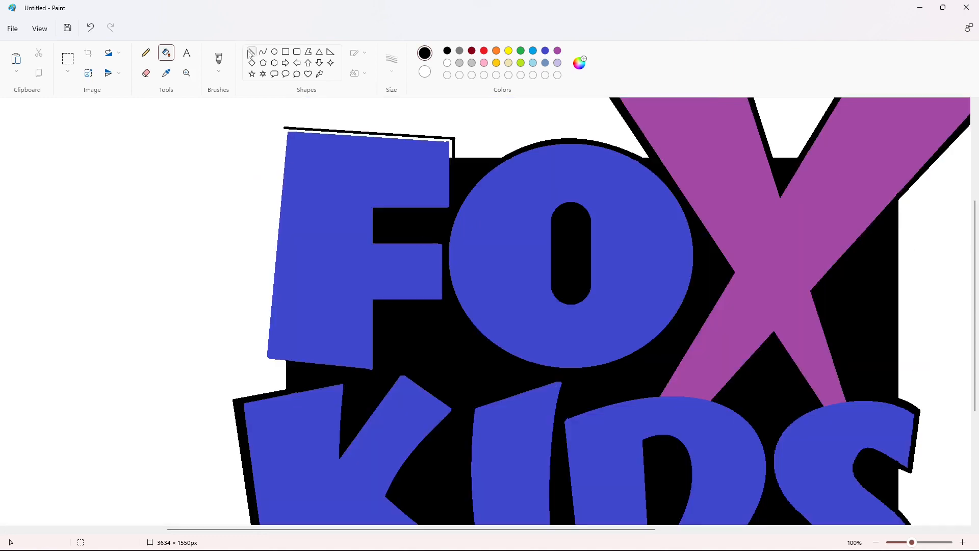
click(252, 51)
mouse_move(286, 366)
mouse_down()
mouse_move(260, 363)
mouse_move(281, 128)
mouse_up()
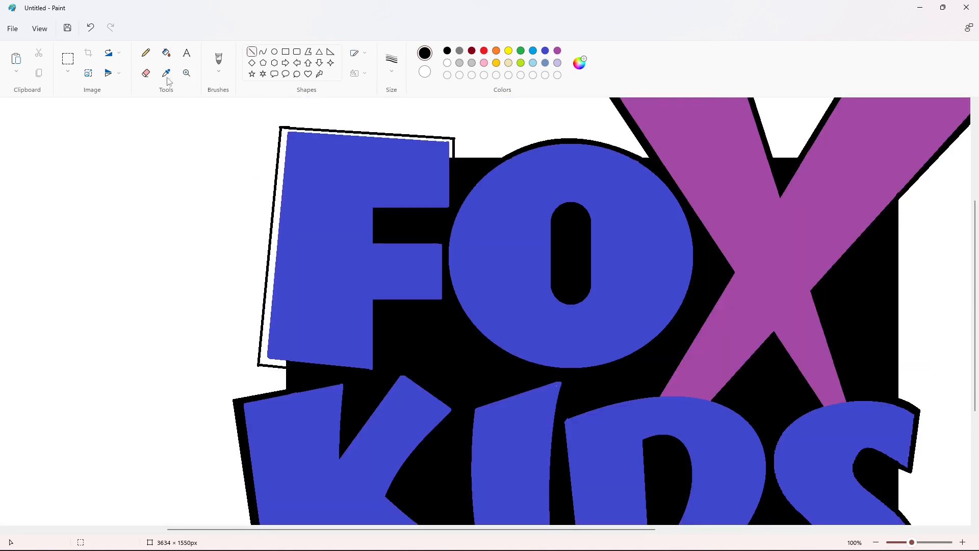
click(166, 52)
click(283, 130)
Step: Draw thin red lines beside the X's upper-left arm above the O and fill the strip red
click(252, 52)
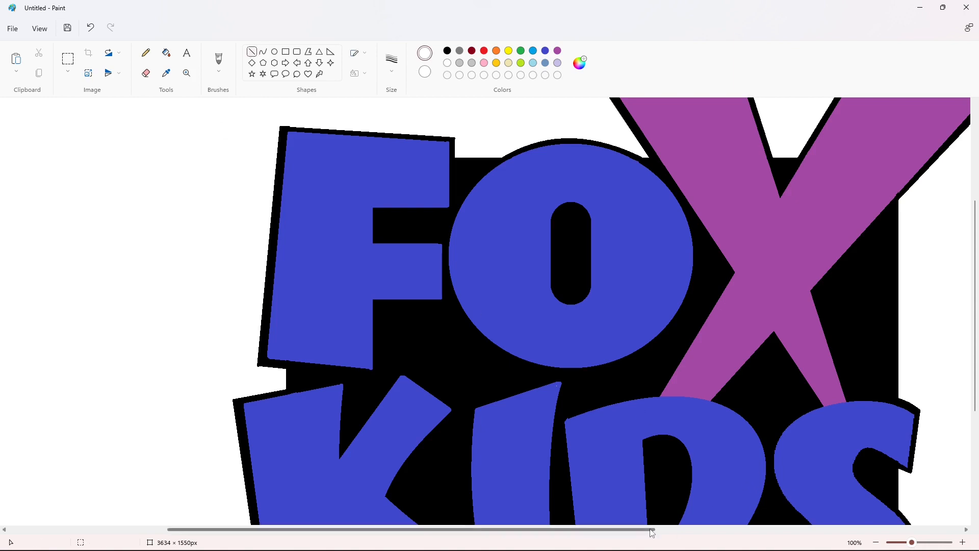
scroll(780, 495, right, 7)
scroll(779, 494, up, 2)
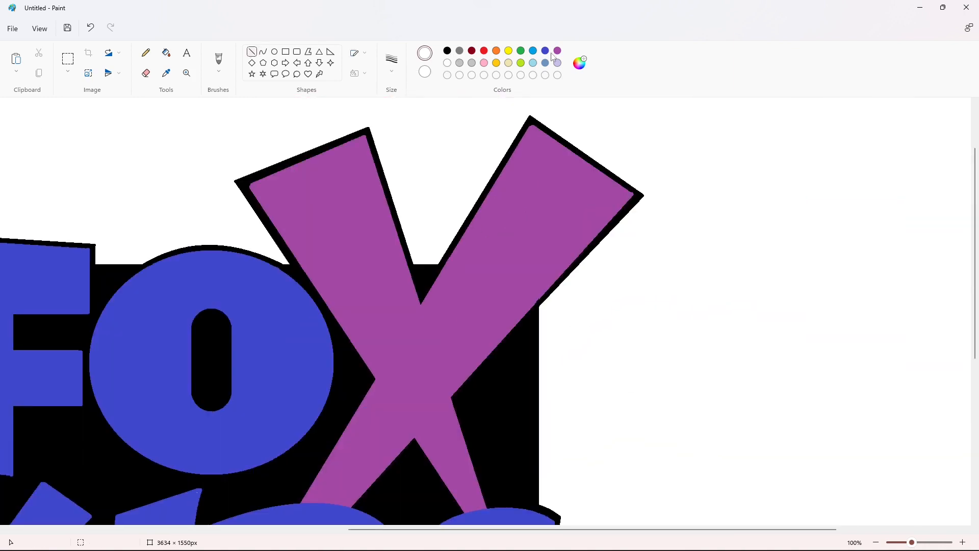
click(497, 52)
click(484, 51)
click(392, 64)
click(400, 130)
drag(265, 223, 276, 248)
click(167, 52)
Step: Cover the red line ends overlapping the X's outline with black, and patch the notch on the X's right edge purple
click(963, 542)
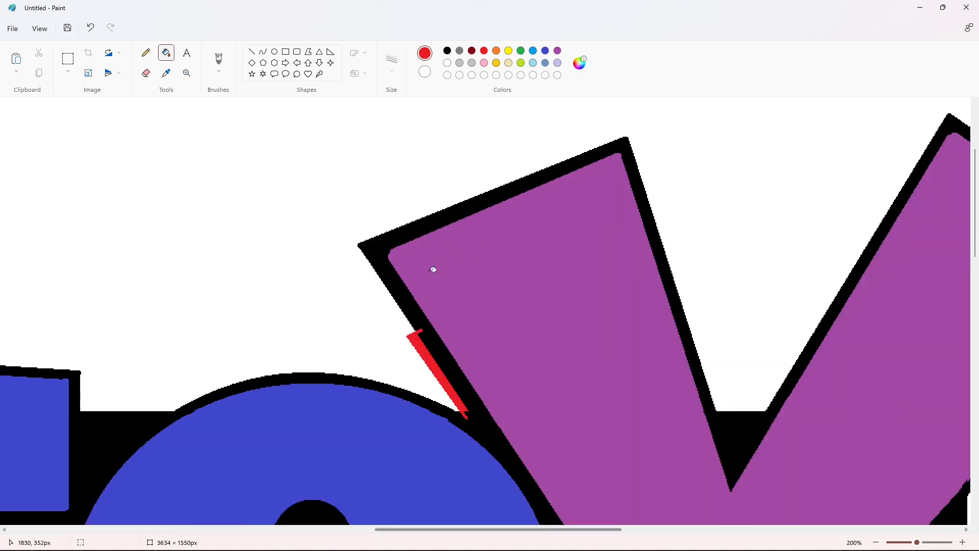
click(252, 52)
click(447, 51)
click(392, 63)
click(391, 158)
drag(416, 326, 425, 337)
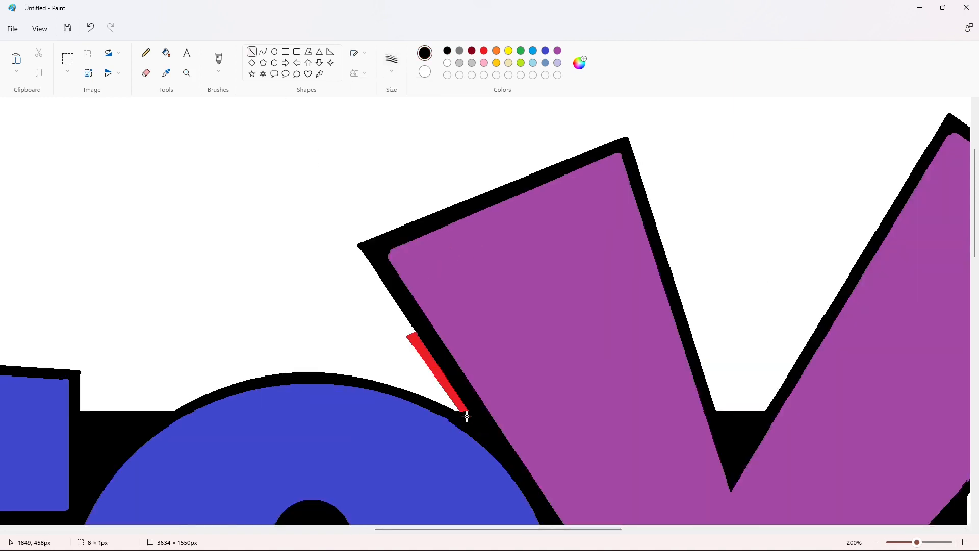
drag(505, 531, 464, 530)
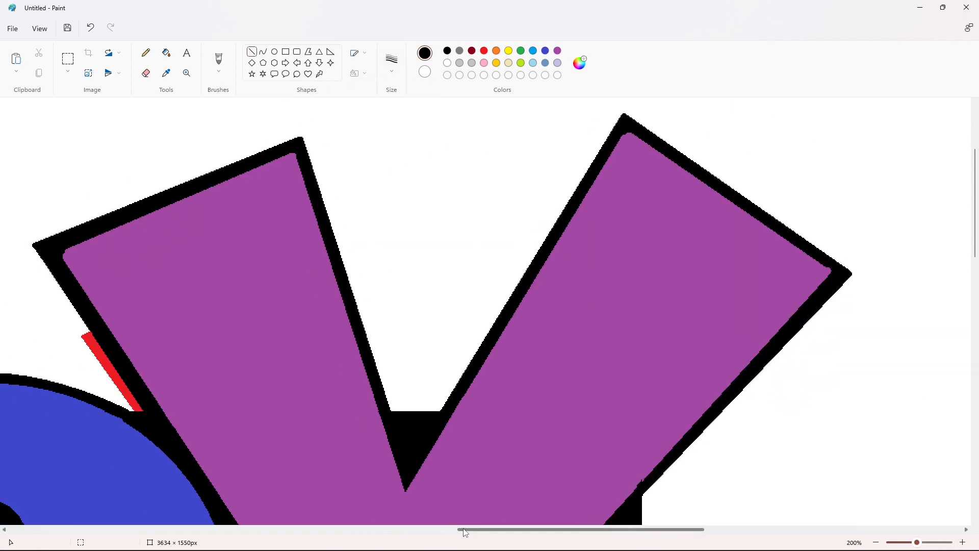
click(558, 51)
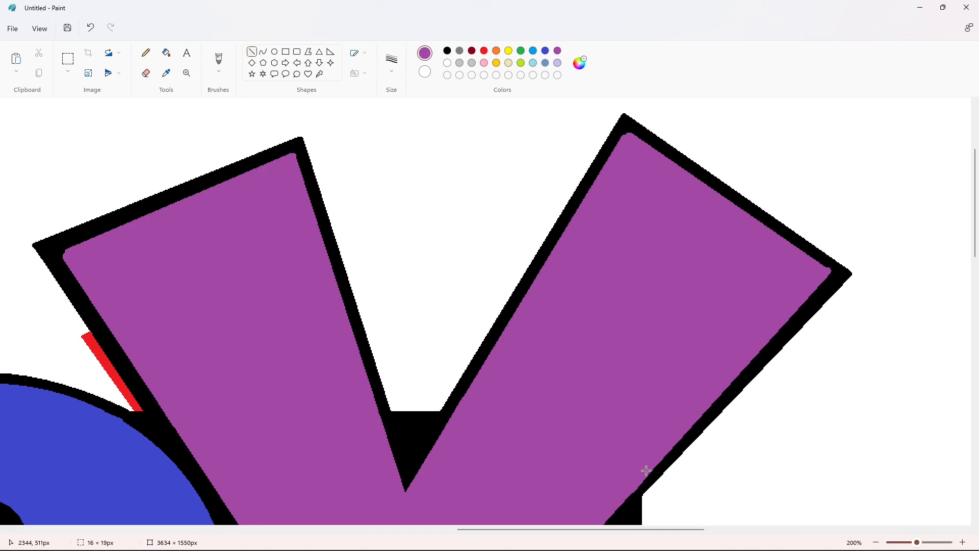
Step: Draw red lines along the inner side of the X's upper-left arm and fill the strip red
click(484, 51)
drag(335, 223, 395, 411)
click(166, 53)
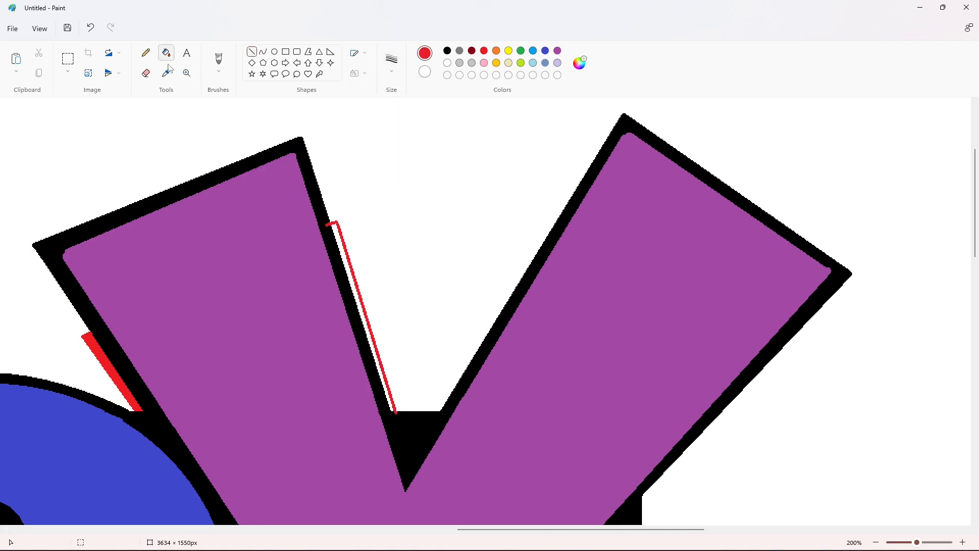
Step: Cover the ends of the inner red strip that overlap the X's black outline with black lines
click(254, 54)
click(447, 50)
click(391, 62)
click(391, 158)
drag(324, 217, 328, 232)
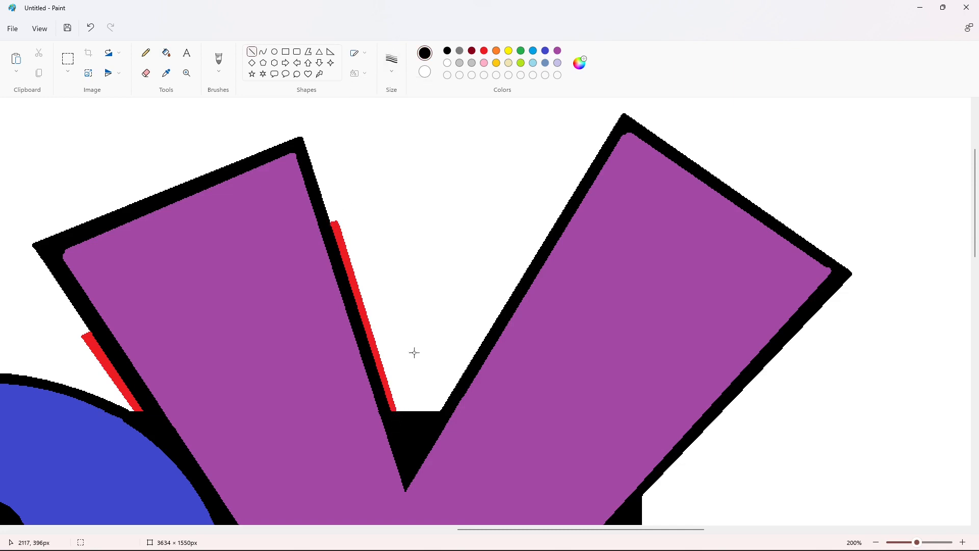
Step: Draw red offset lines from the X's upper-right arm down the rectangle's right side to the S
click(484, 51)
scroll(538, 449, right, 5)
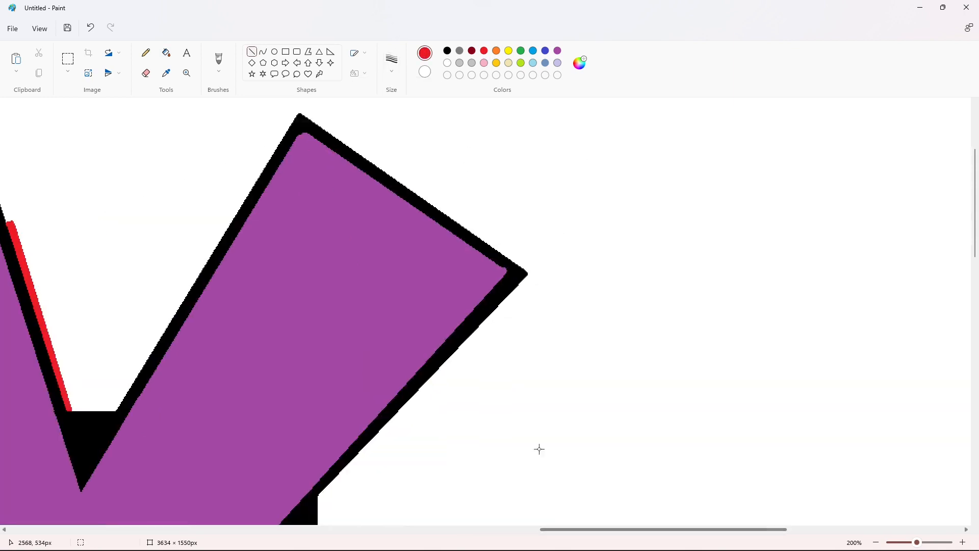
scroll(532, 403, down, 2)
scroll(532, 403, down, 2)
scroll(741, 404, left, 2)
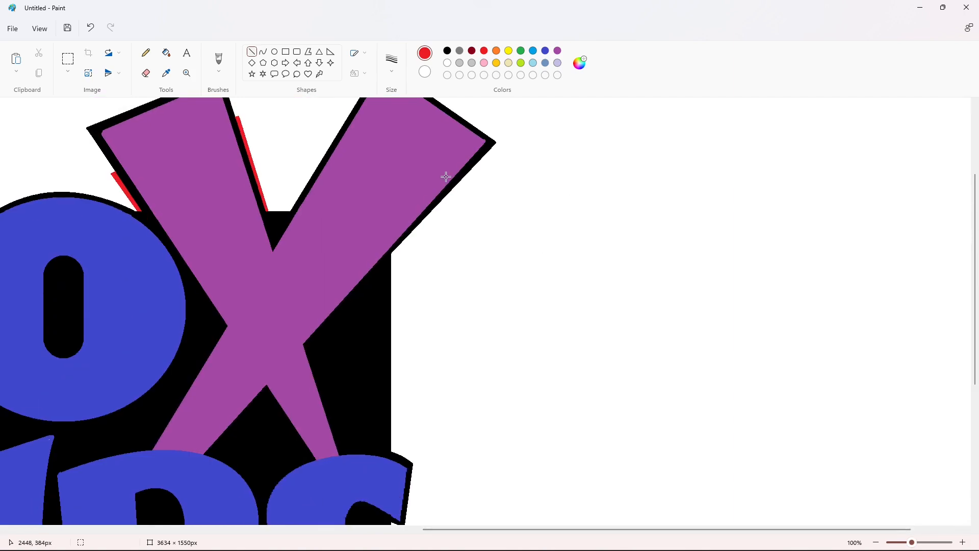
mouse_move(487, 154)
mouse_down()
mouse_move(508, 170)
mouse_move(399, 284)
mouse_move(399, 447)
mouse_up()
Step: Continue the red offset outline around the S's upper tip and draw a red curve around its lower bulge
scroll(476, 431, down, 4)
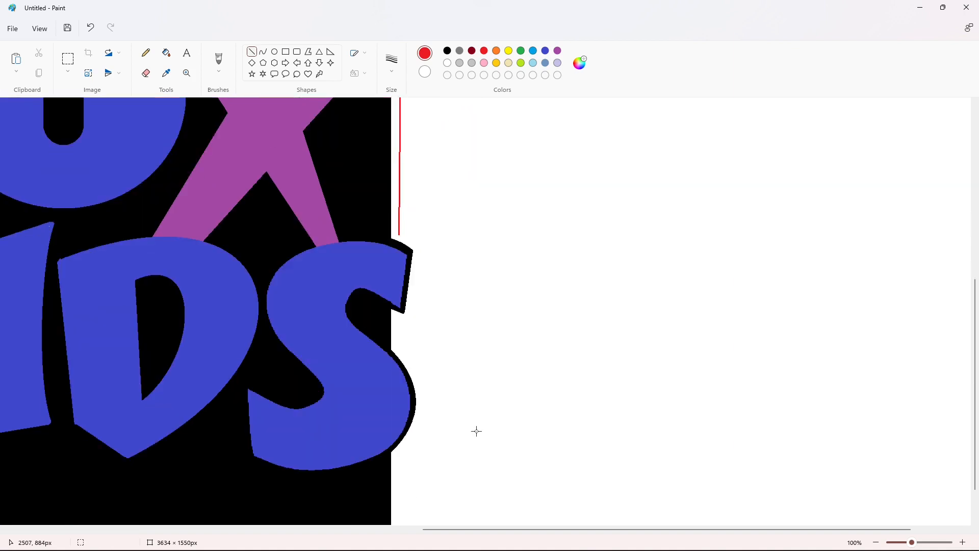
mouse_move(400, 235)
mouse_down()
mouse_move(419, 246)
mouse_move(397, 353)
mouse_move(426, 423)
mouse_move(405, 463)
mouse_up()
click(263, 52)
click(419, 372)
click(439, 406)
click(570, 422)
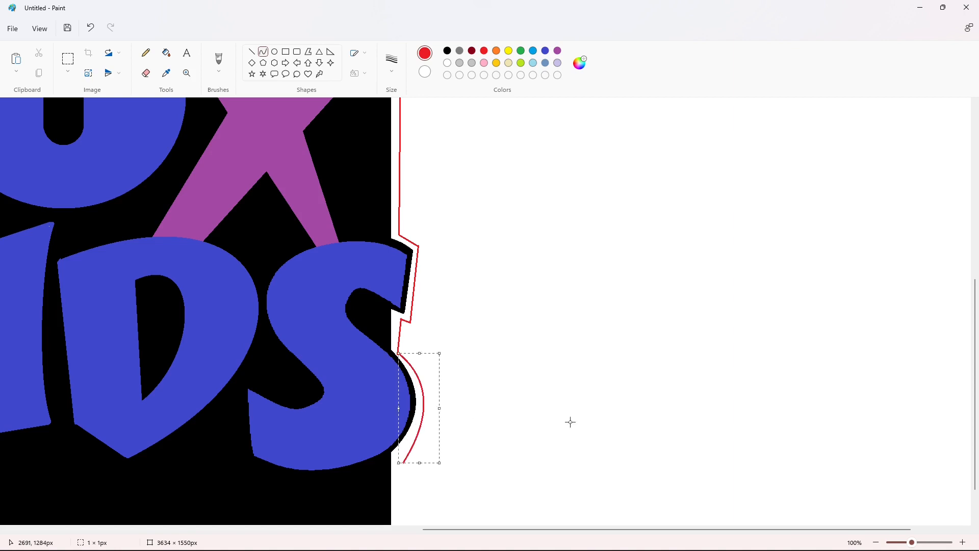
scroll(485, 411, down, 1)
drag(404, 409, 404, 496)
click(467, 468)
key(ctrl+z)
Step: Extend the canvas height to 1577 px and draw red lines down from the S and beneath the rectangle to its lower-left corner
drag(124, 505, 125, 519)
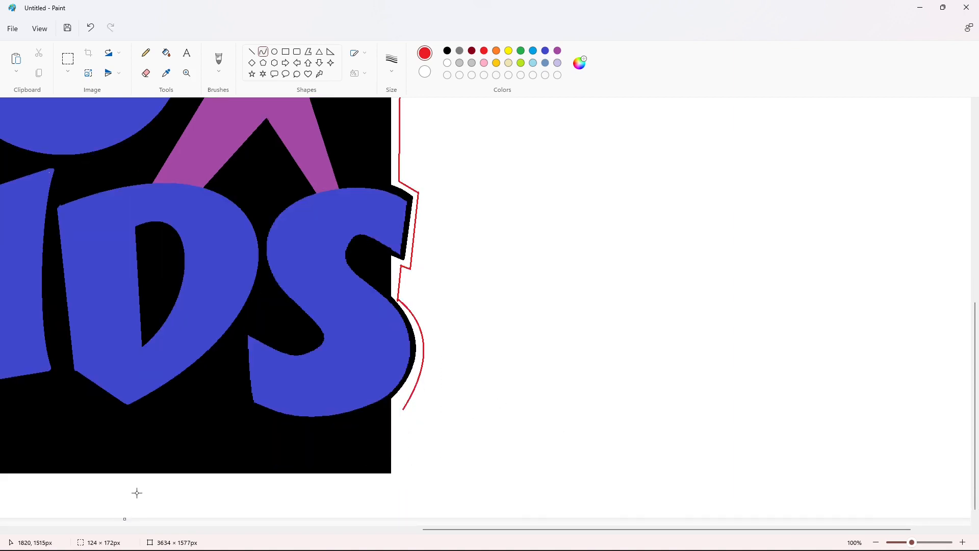
click(252, 51)
drag(405, 409, 404, 508)
click(478, 488)
scroll(482, 492, up, 2)
scroll(483, 493, down, 3)
drag(483, 529, 309, 533)
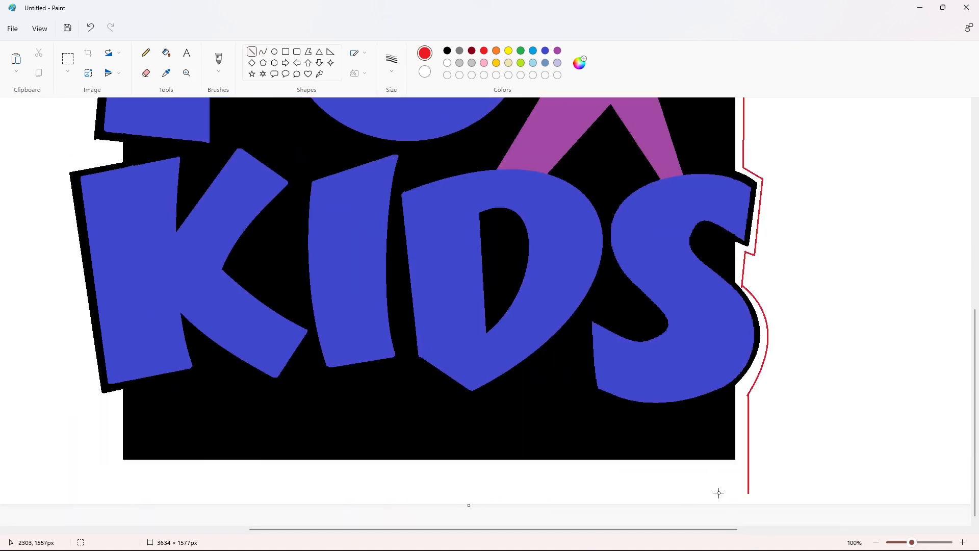
mouse_move(728, 494)
mouse_down()
mouse_move(134, 493)
mouse_move(132, 442)
mouse_up()
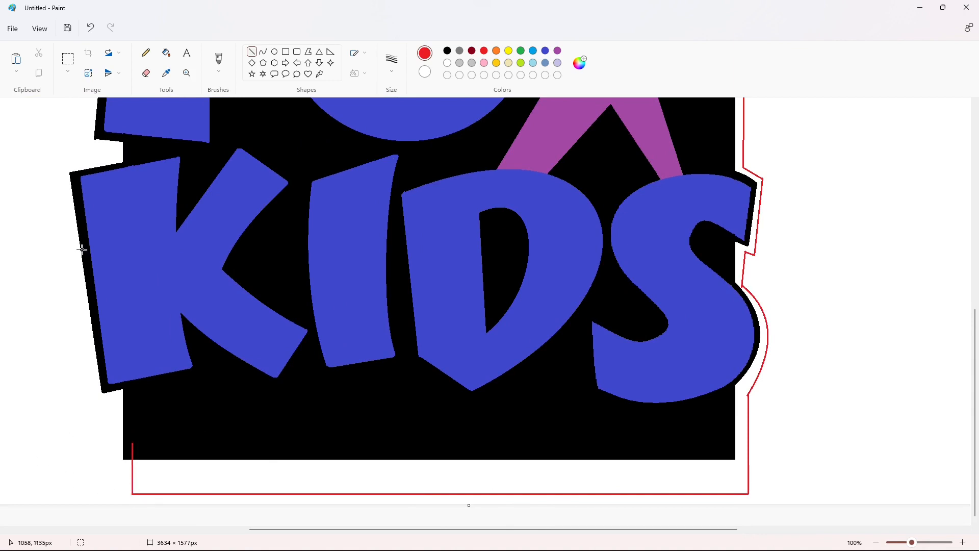
Step: Fill the offset outline red and cover the red line end inside the rectangle's lower-left corner with black
click(166, 52)
click(260, 478)
scroll(262, 157, left, 1)
click(448, 52)
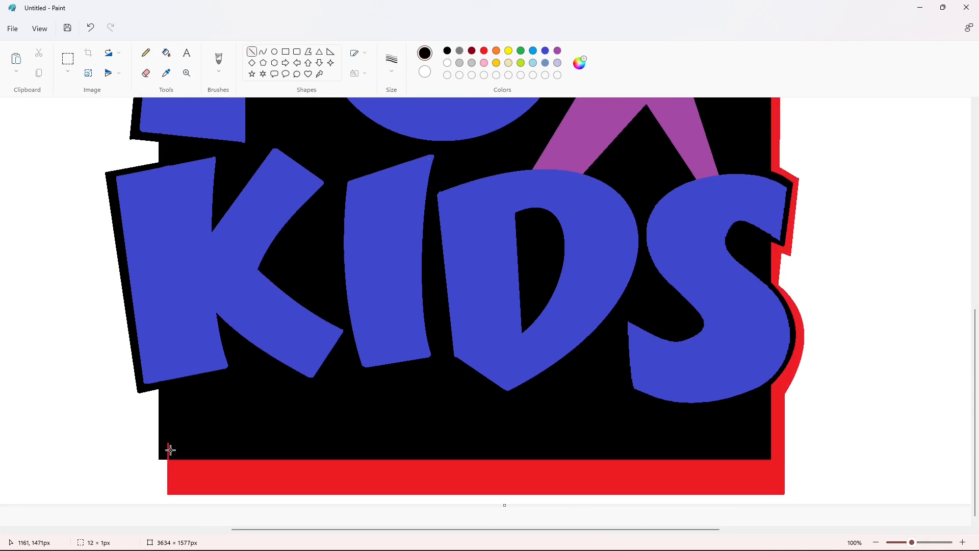
Step: Draw red lines in the gap between the F and the K at the rectangle's left edge and fill it red
scroll(98, 305, up, 2)
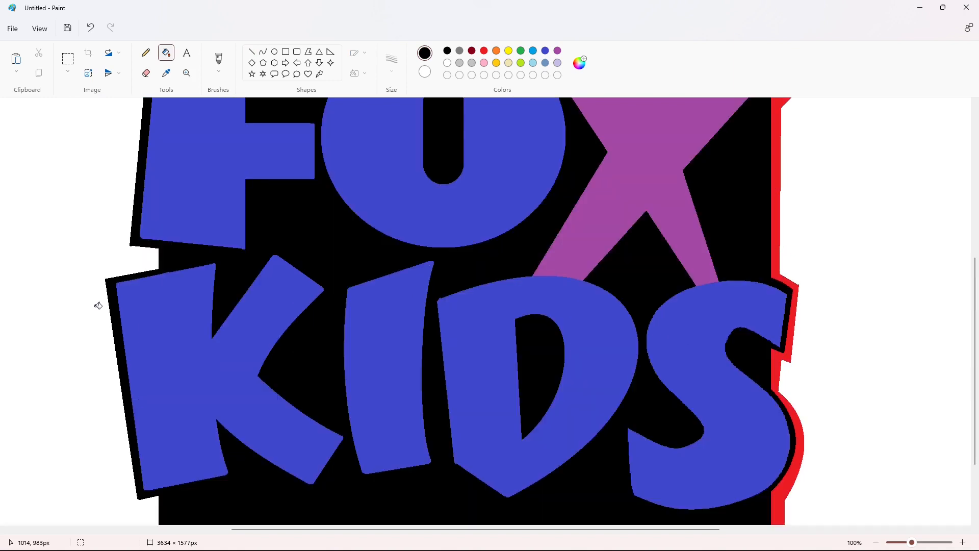
click(252, 52)
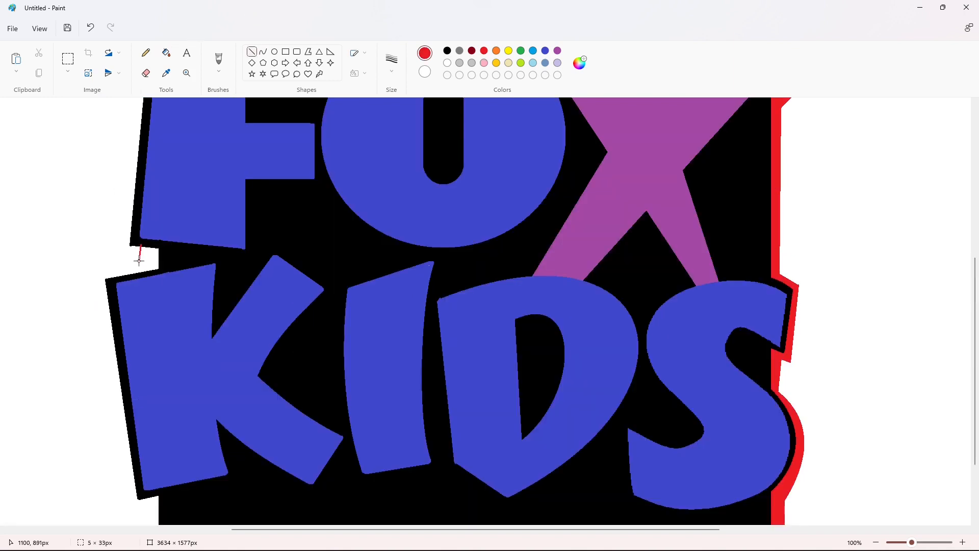
drag(143, 261, 164, 264)
click(166, 52)
click(151, 255)
Step: Cover the red line end that overlaps the black rectangle between the F and the K with black
click(447, 51)
click(251, 51)
click(391, 62)
click(398, 152)
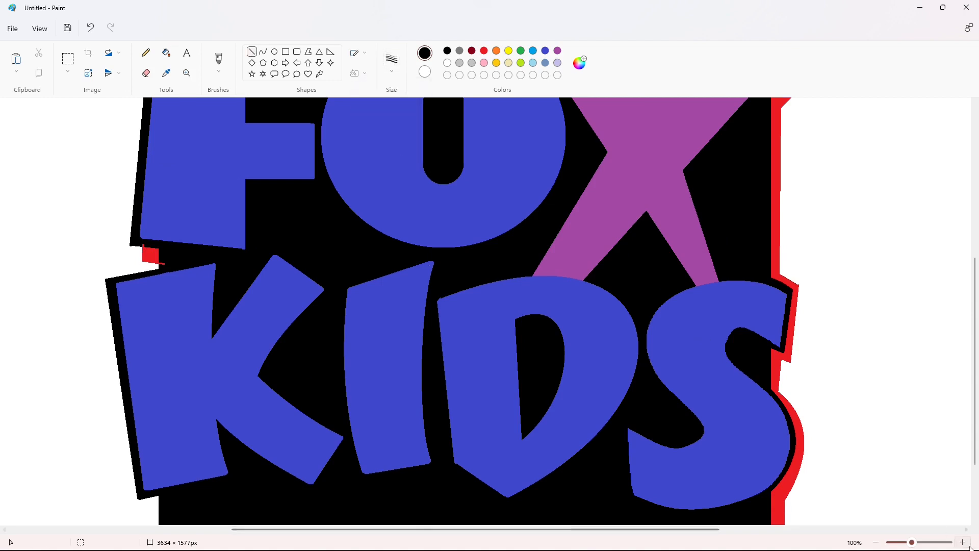
scroll(297, 293, up, 1)
drag(261, 264, 271, 264)
click(167, 53)
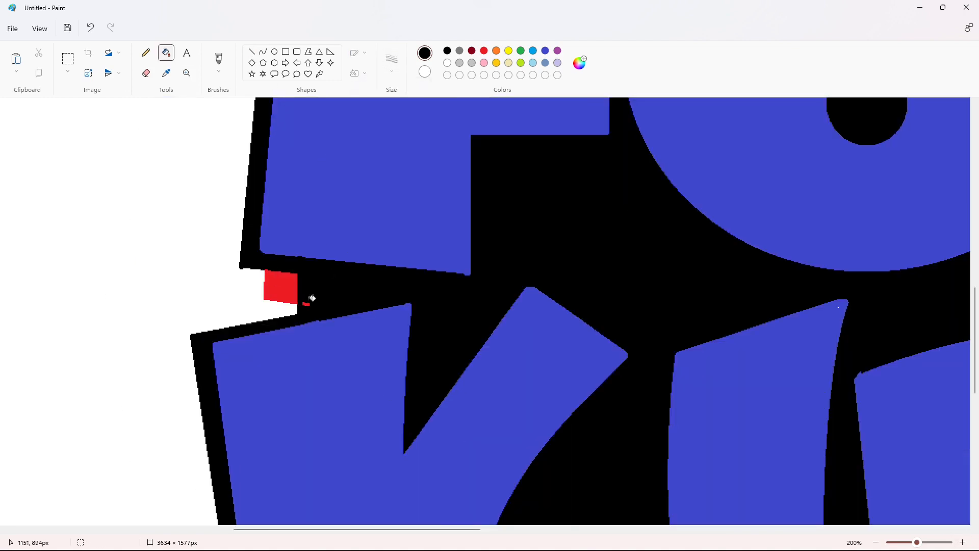
click(306, 304)
Step: Shorten the red band below the rectangle by drawing a white line across it and filling the part beneath white
click(901, 543)
click(251, 52)
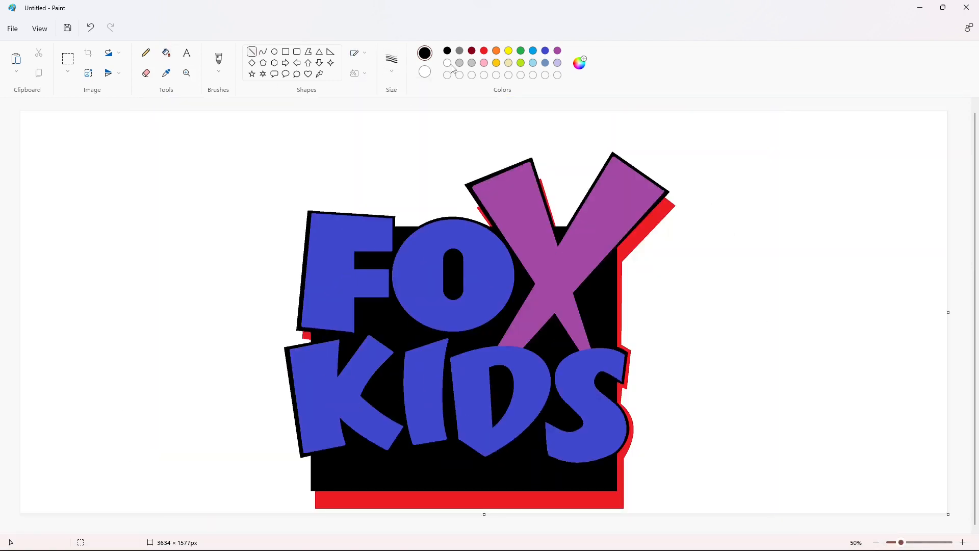
click(447, 62)
drag(307, 501, 666, 501)
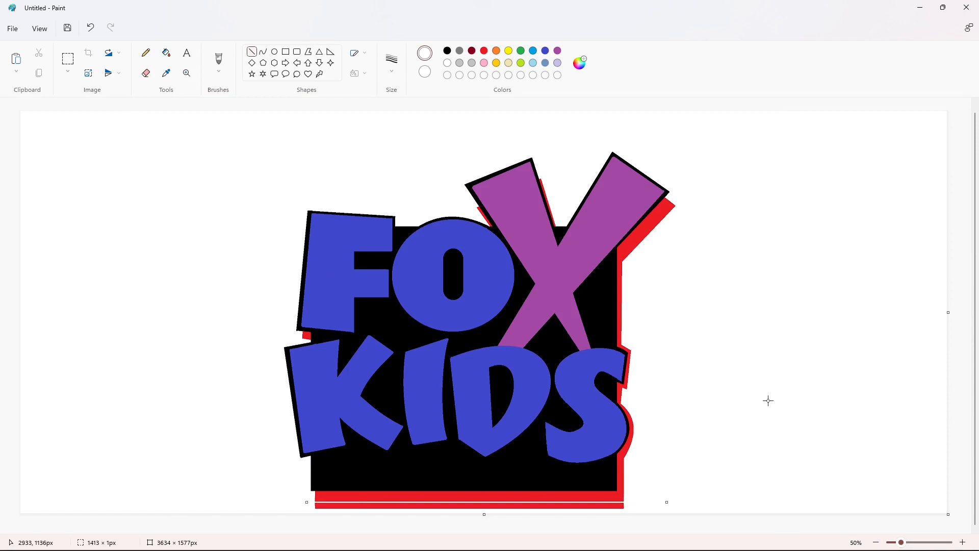
click(166, 52)
click(470, 505)
Step: Resize the canvas to 3630 × 1592 px
drag(484, 515, 485, 511)
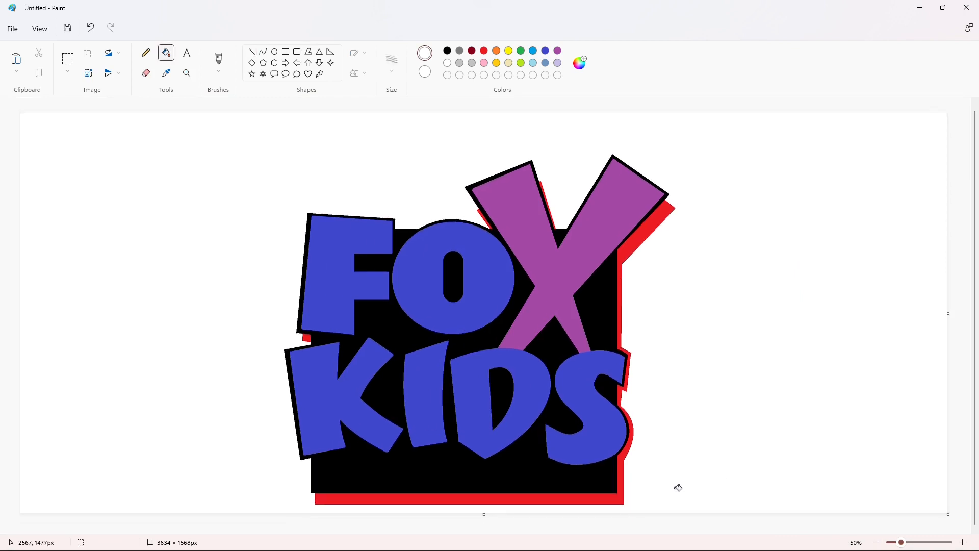
mouse_move(948, 314)
mouse_down()
mouse_move(936, 316)
mouse_move(956, 315)
mouse_move(947, 314)
mouse_up()
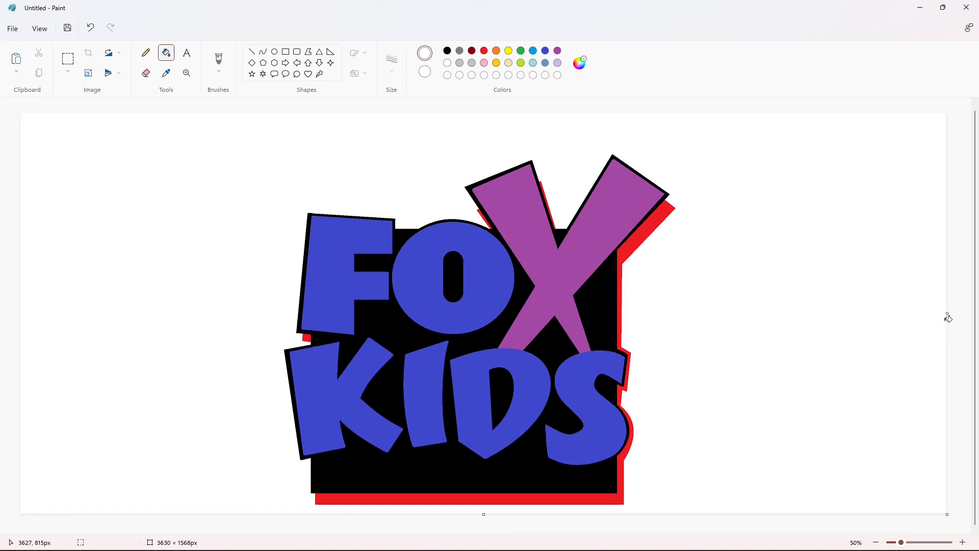
drag(485, 514, 486, 526)
click(67, 62)
drag(728, 129, 61, 535)
click(766, 388)
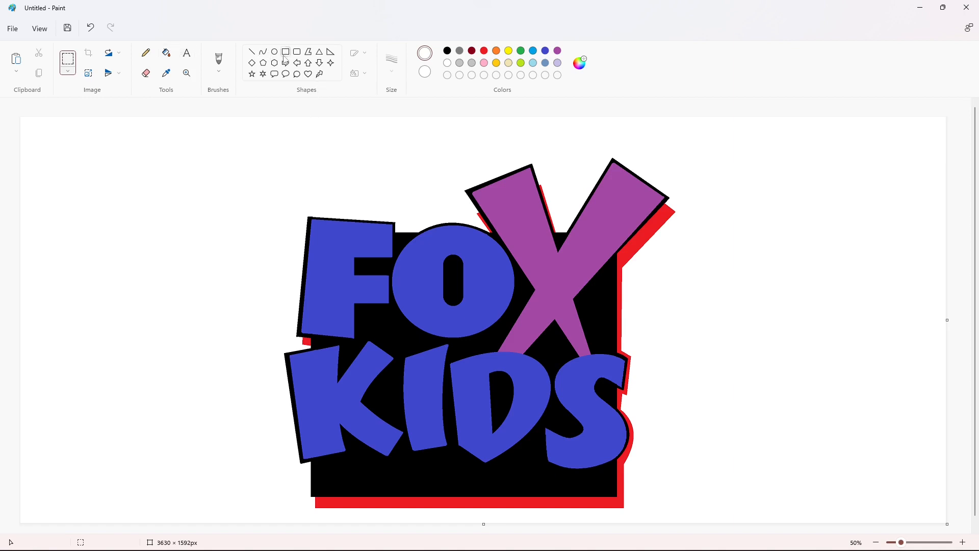